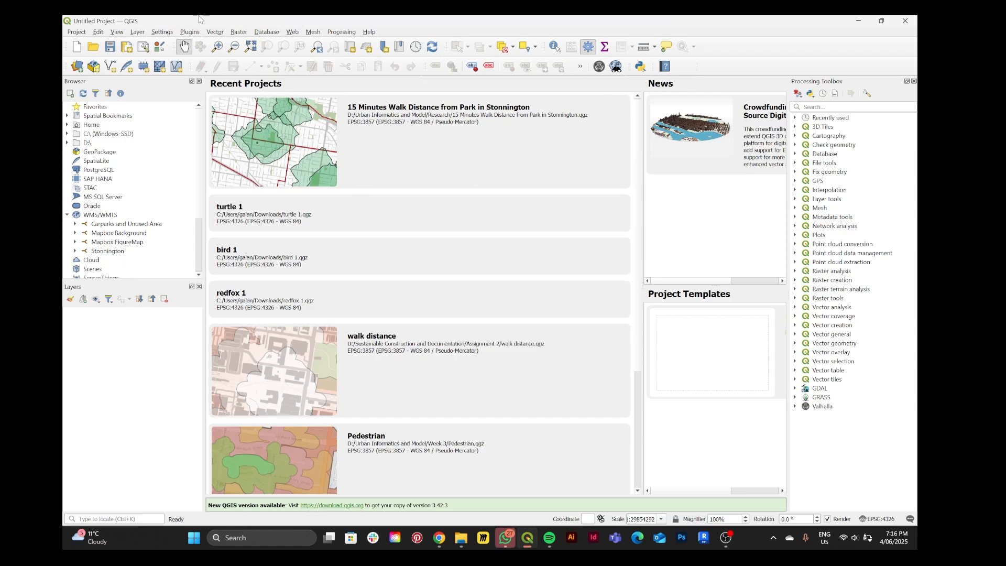
Create a new project and set its coordinate reference system to EPSG:7855 GDA2020 / MGA zone 55
click(78, 32)
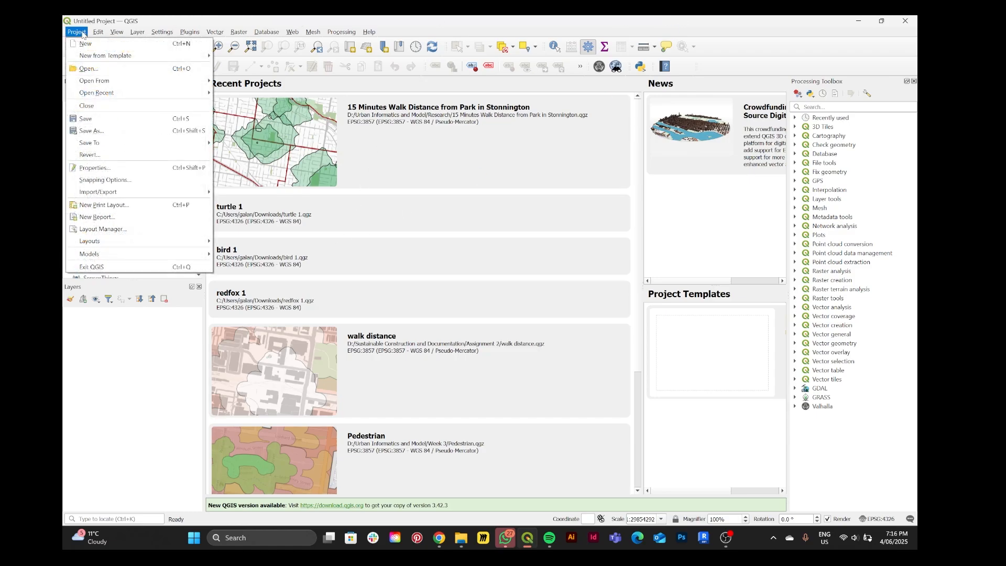
click(85, 43)
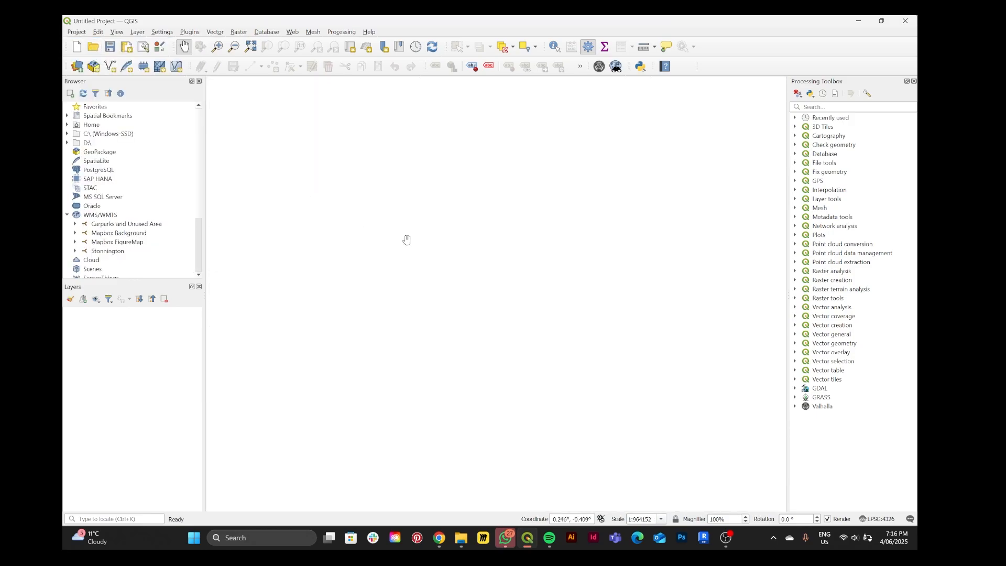
click(870, 518)
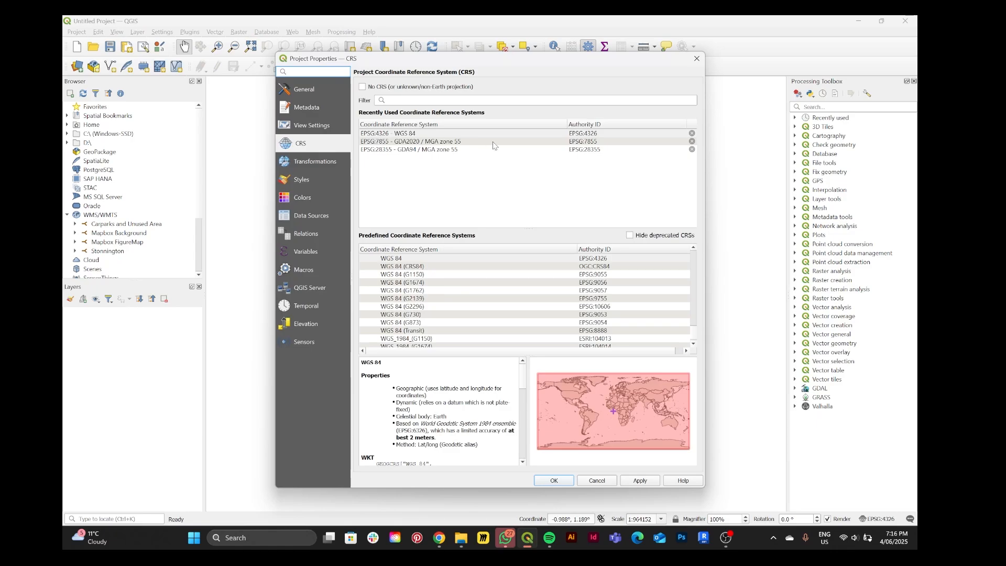
click(493, 142)
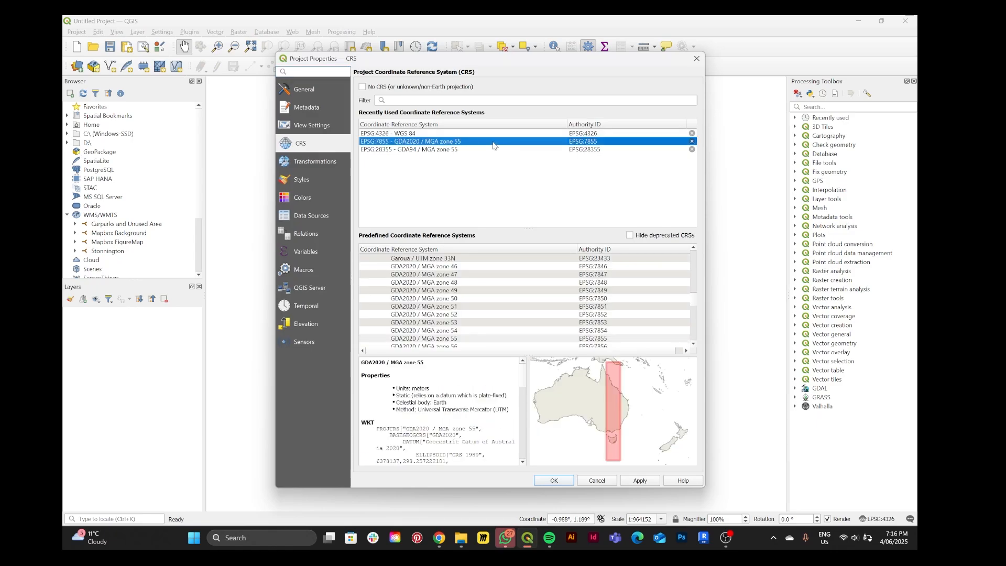
click(555, 481)
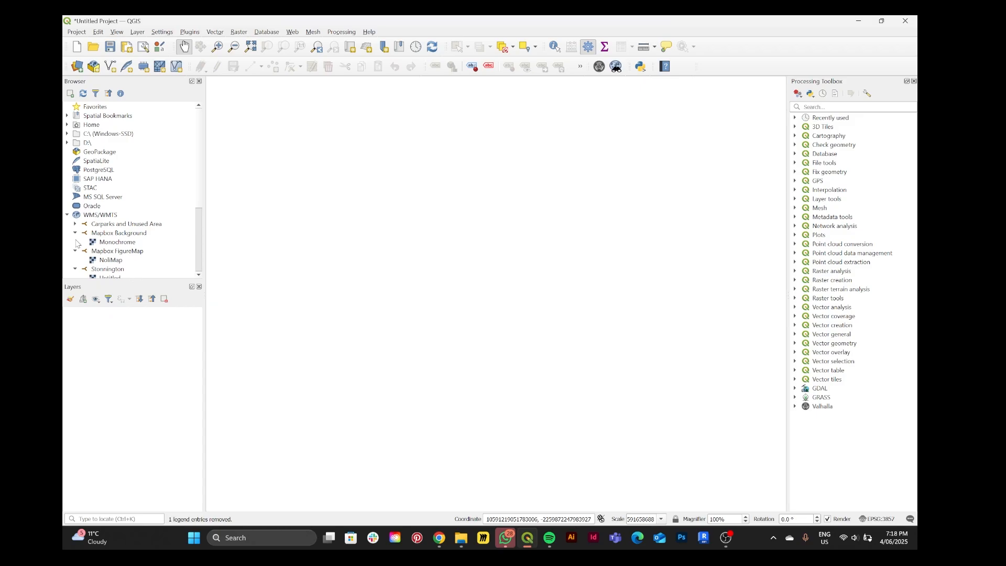
Add the OSM XYZ tile layer to the project and centre the map on Melbourne
scroll(94, 230, down, 3)
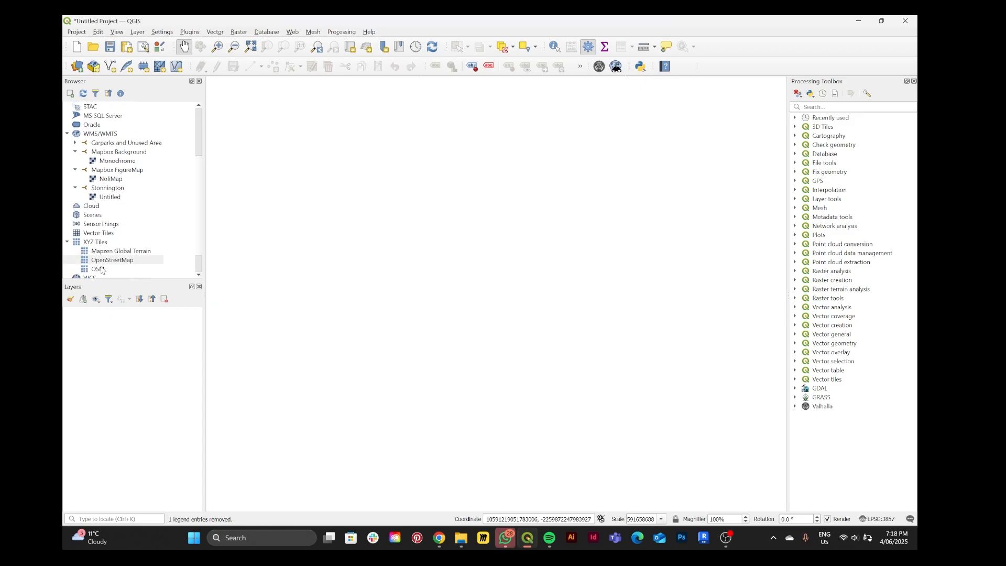
drag(102, 270, 101, 336)
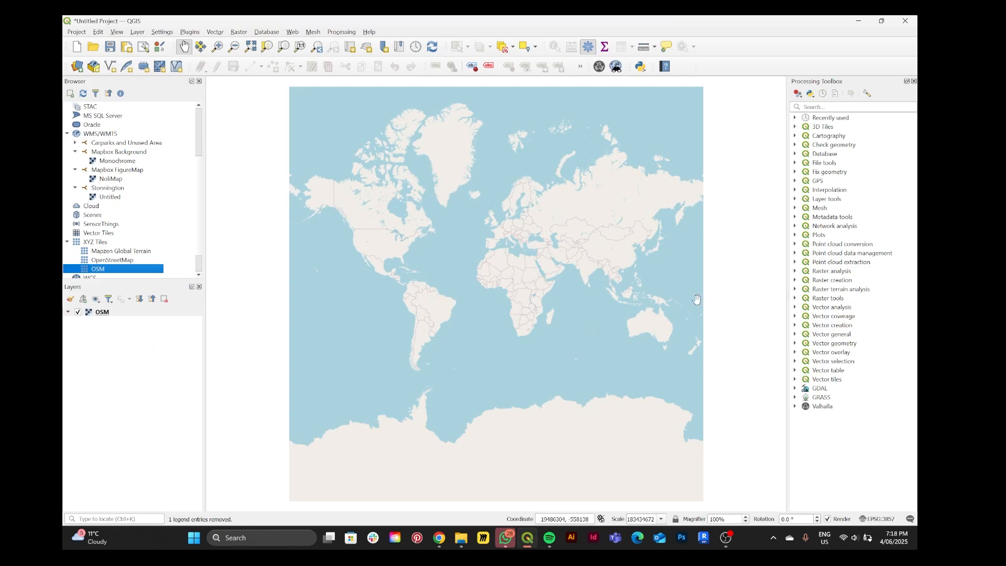
scroll(670, 318, up, 4)
drag(472, 228, 436, 333)
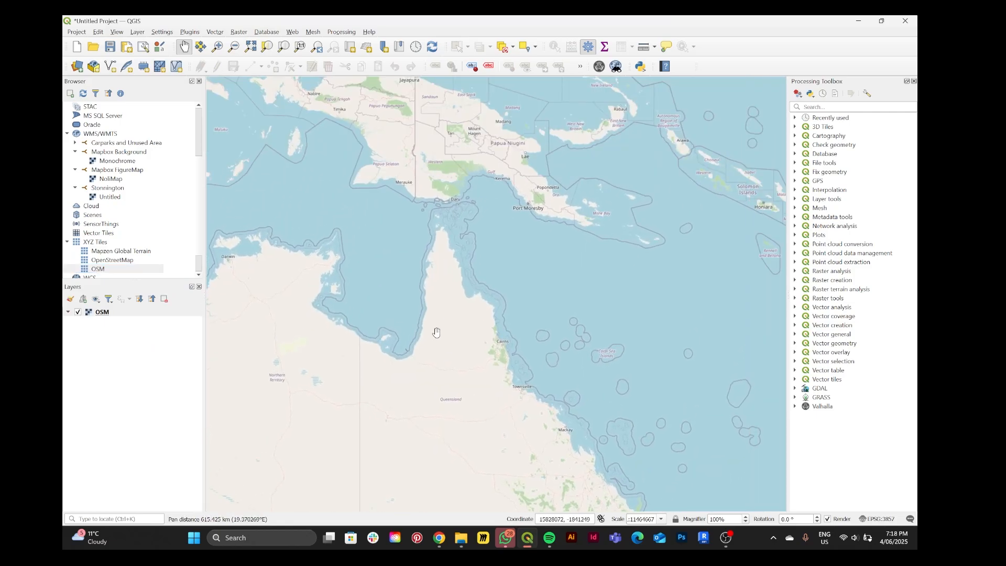
scroll(451, 362, down, 5)
scroll(339, 320, up, 3)
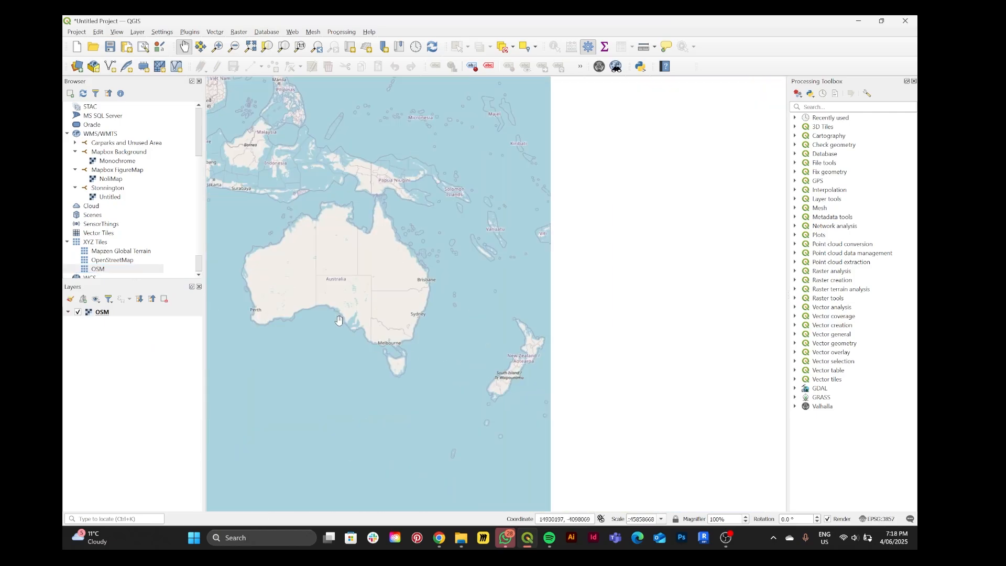
scroll(339, 320, up, 3)
drag(550, 366, 401, 288)
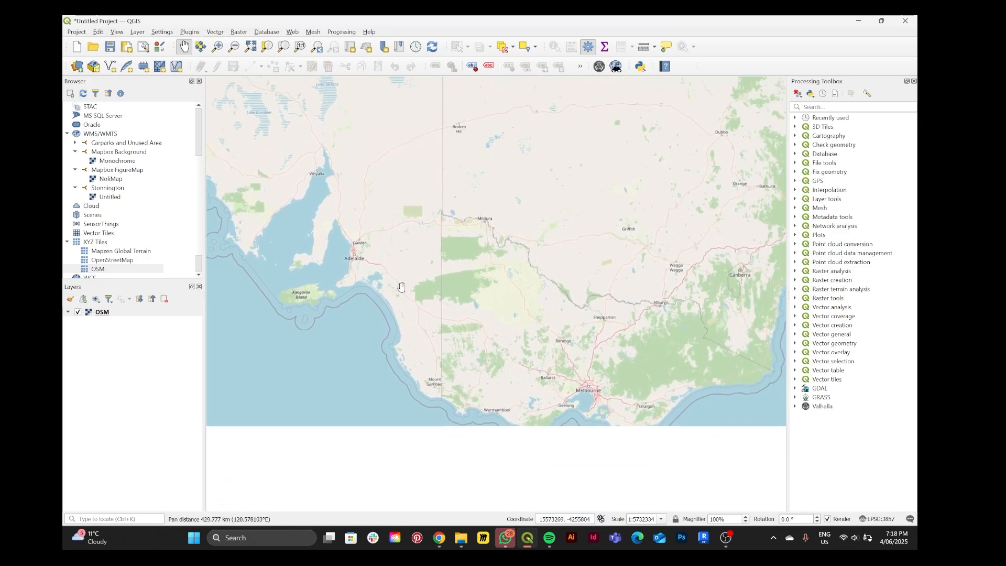
scroll(605, 403, up, 4)
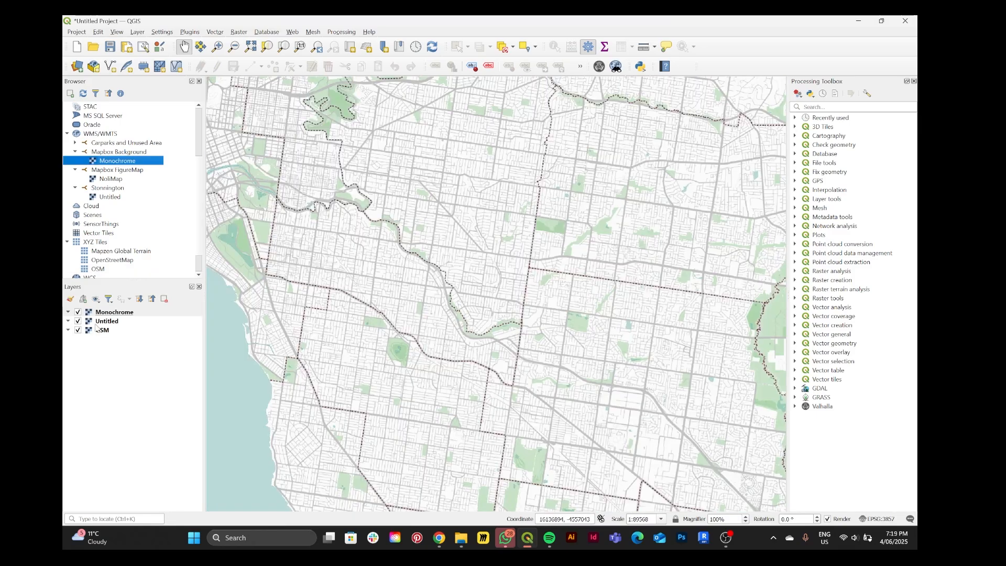
Place the Untitled boundary layer above the Monochrome layer and hide the OSM layer
drag(98, 324, 113, 312)
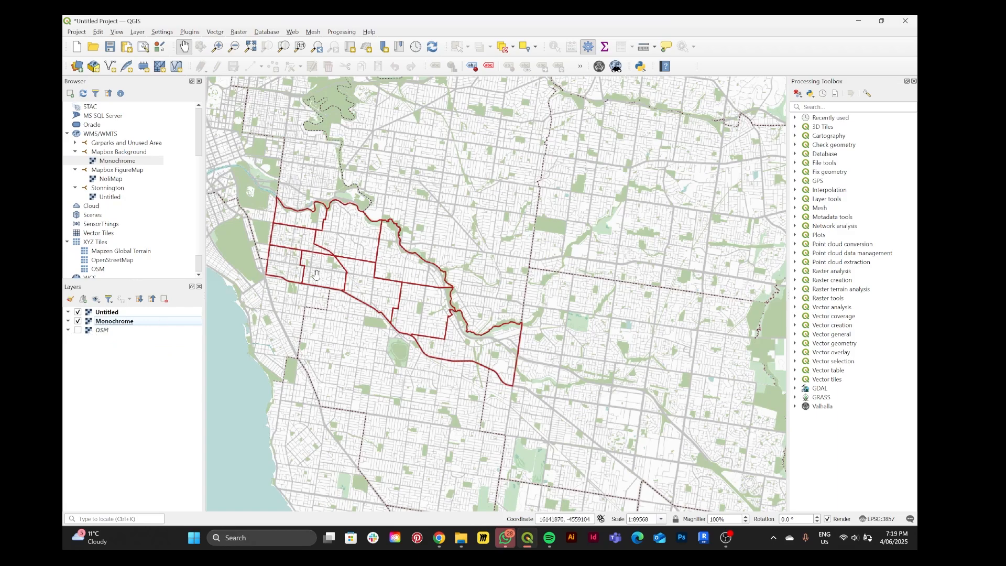
drag(303, 263, 345, 278)
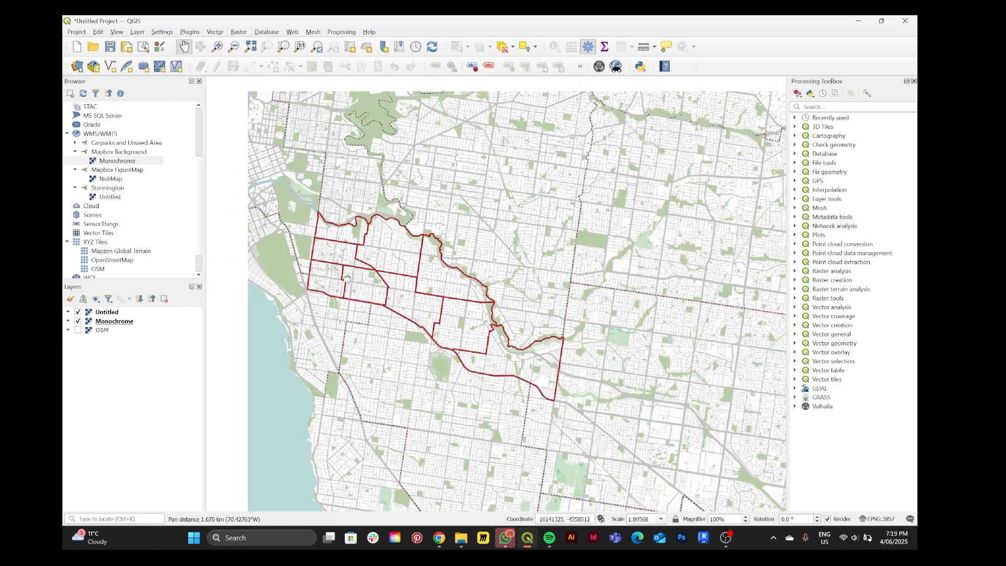
scroll(345, 280, up, 1)
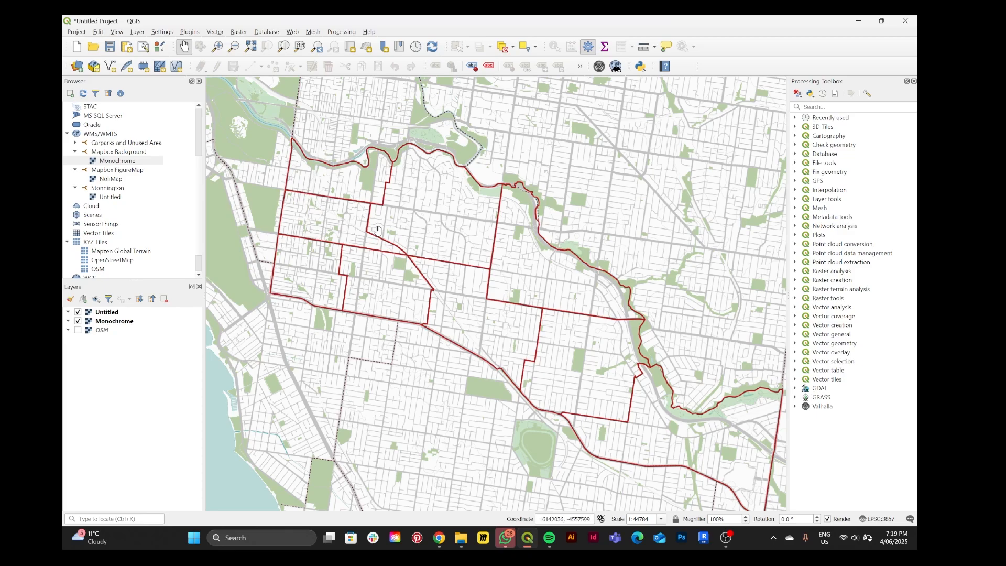
Check the Valhalla plugin's details among the installed plugins
click(190, 32)
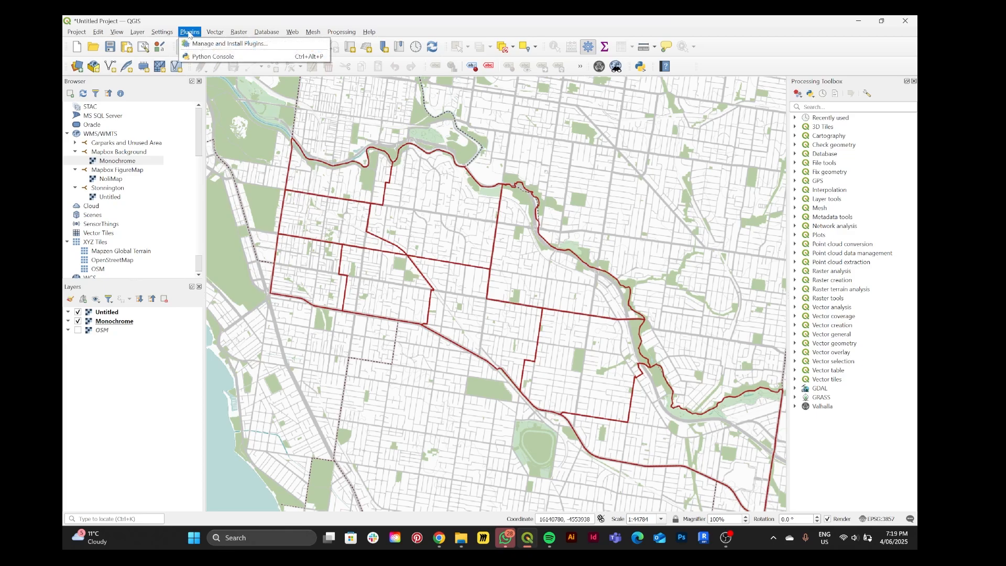
click(203, 46)
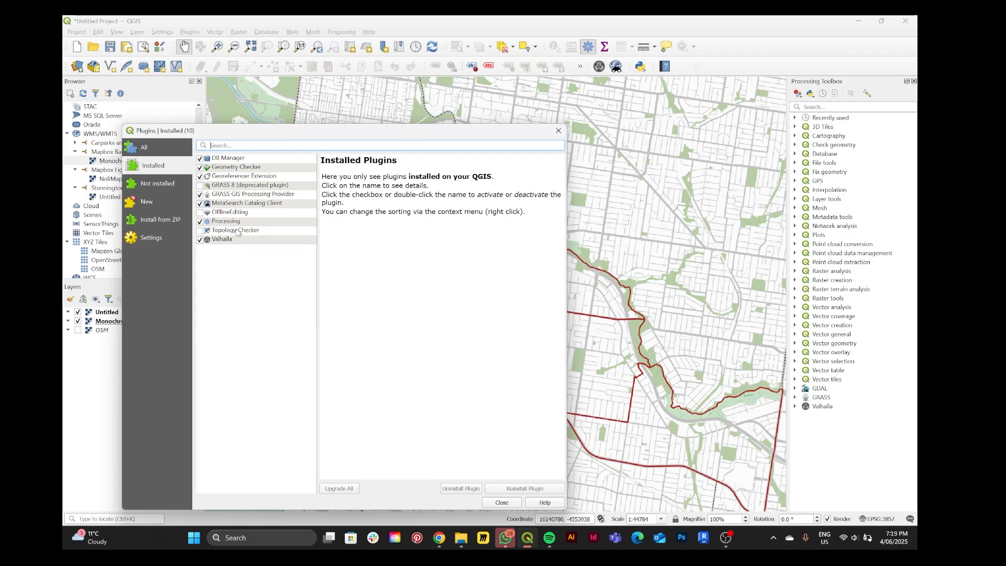
click(223, 240)
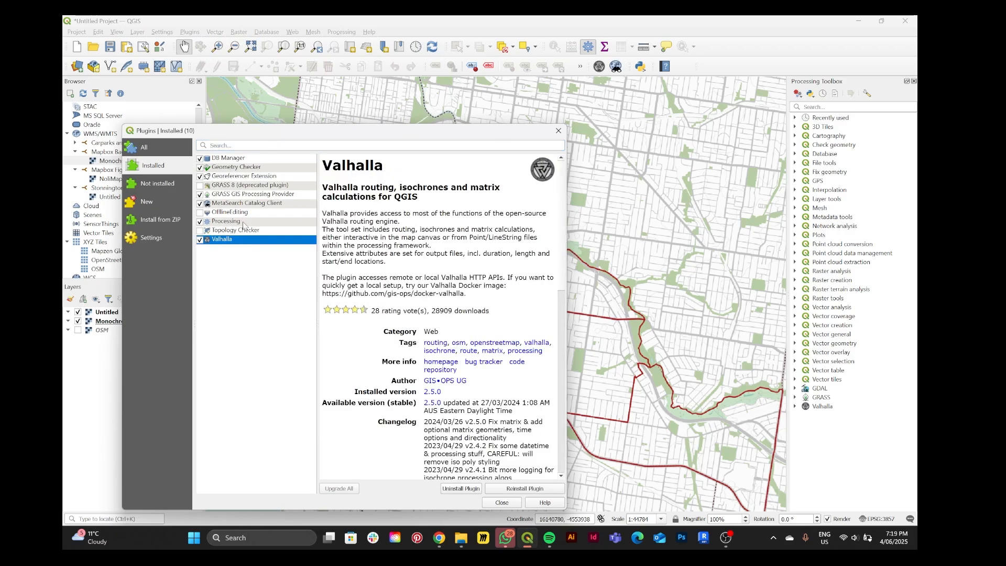
click(502, 502)
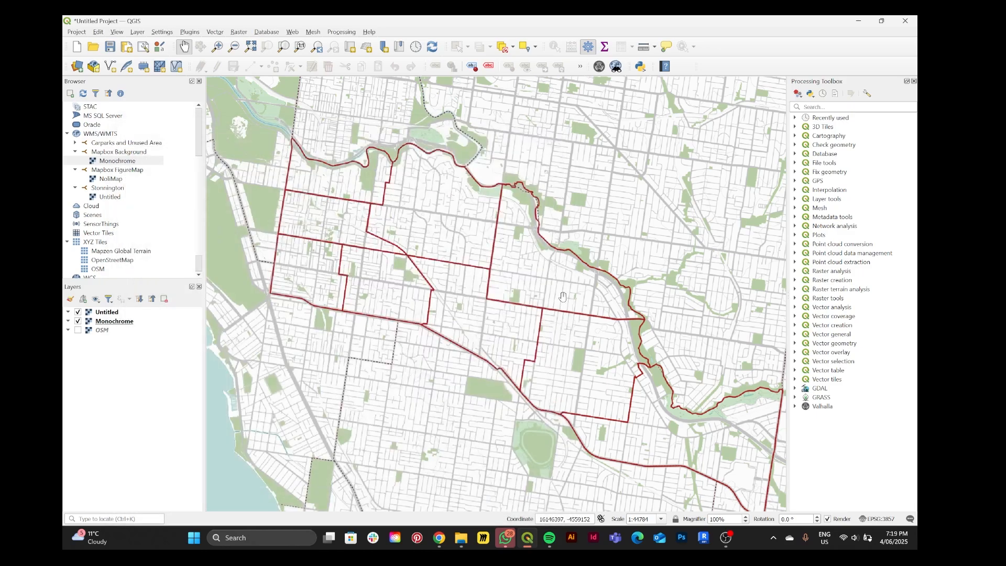
Open the Valhalla tool and set the travel profile to pedestrian, keeping the route method and fastest mode
click(602, 75)
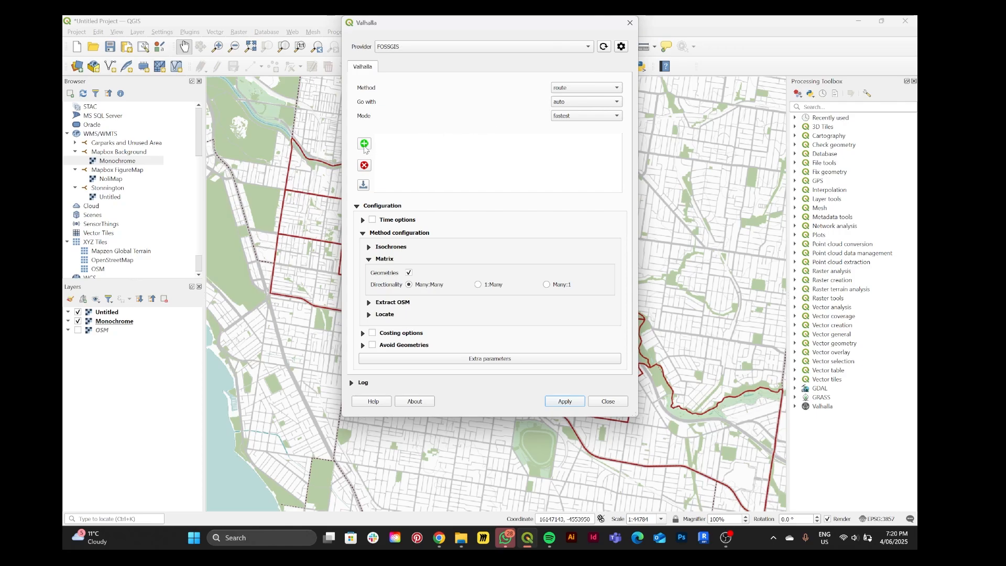
click(566, 88)
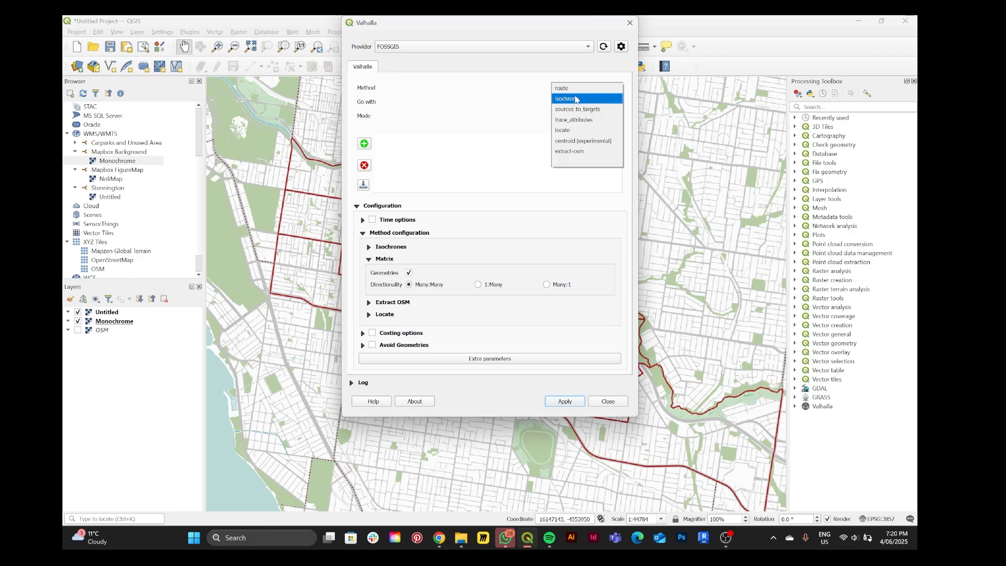
click(576, 89)
click(578, 105)
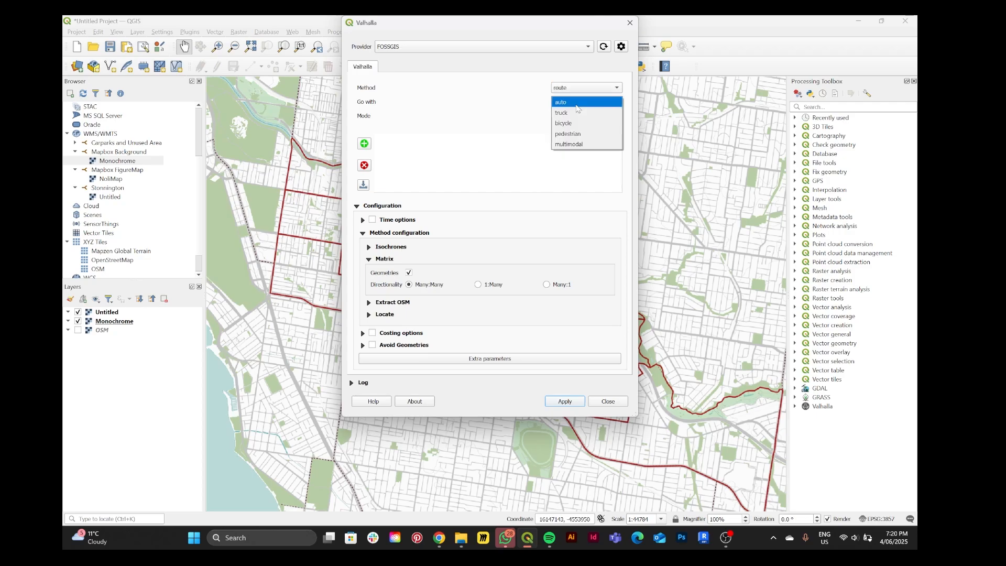
click(573, 135)
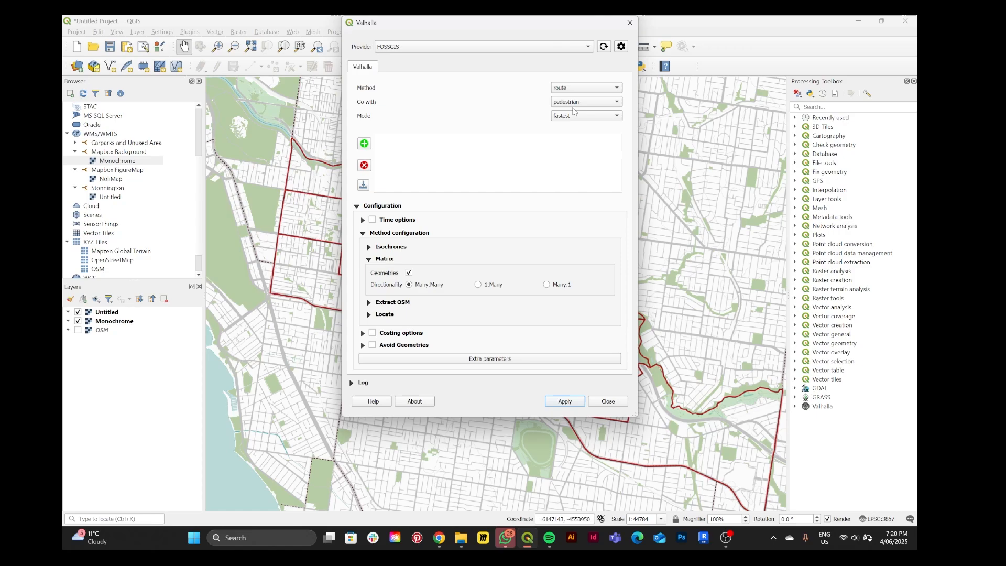
click(572, 116)
click(572, 117)
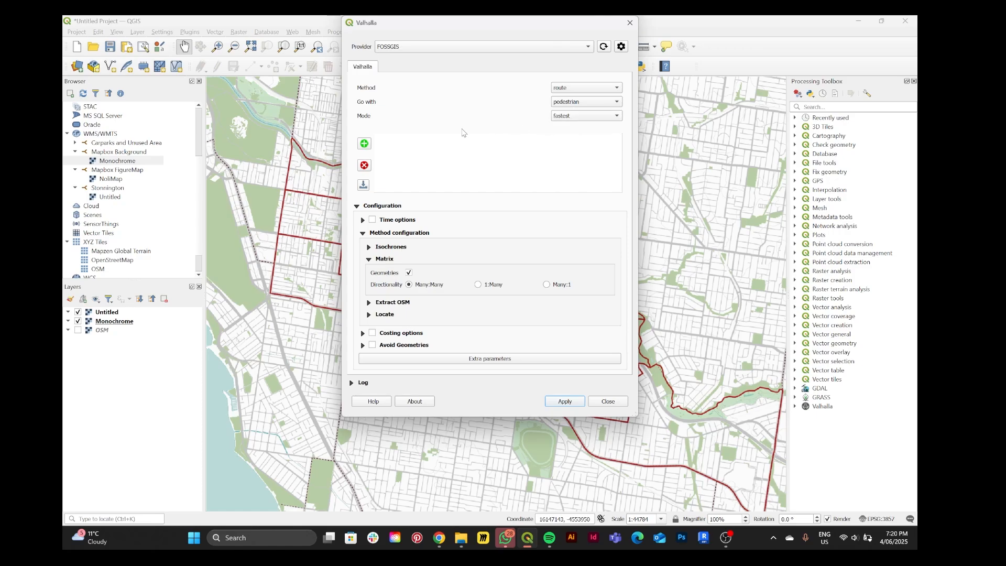
click(365, 145)
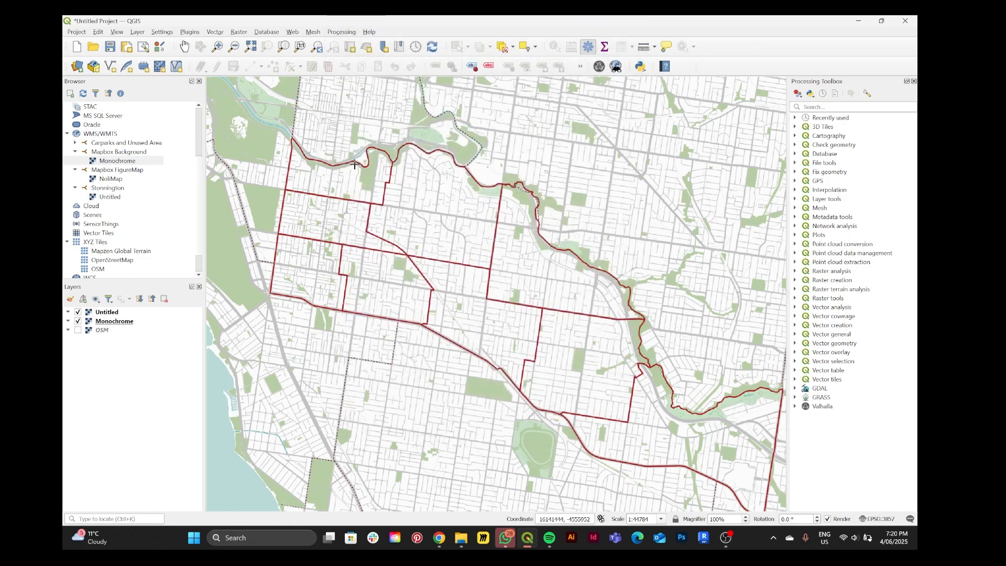
scroll(368, 197, up, 2)
scroll(368, 197, down, 1)
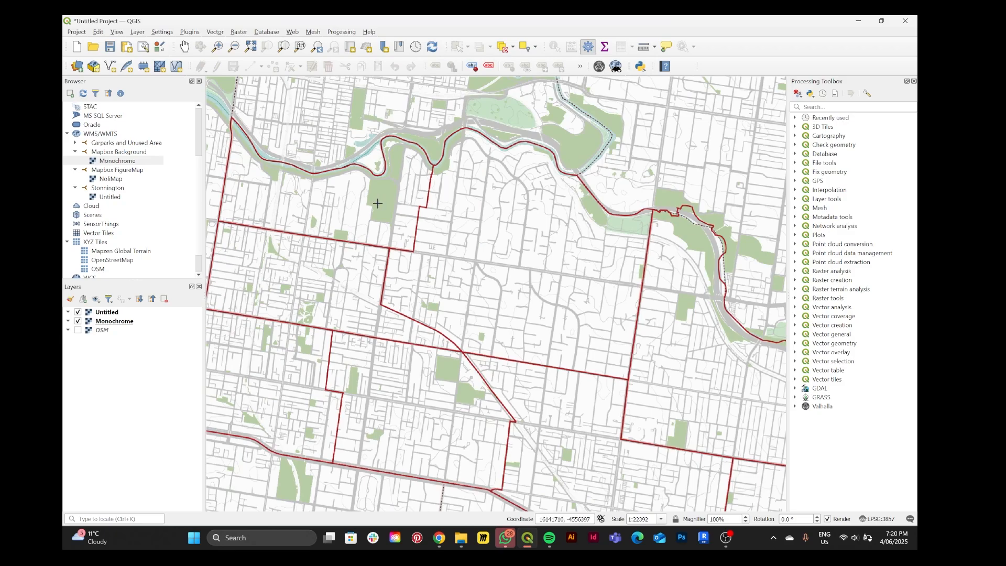
click(380, 204)
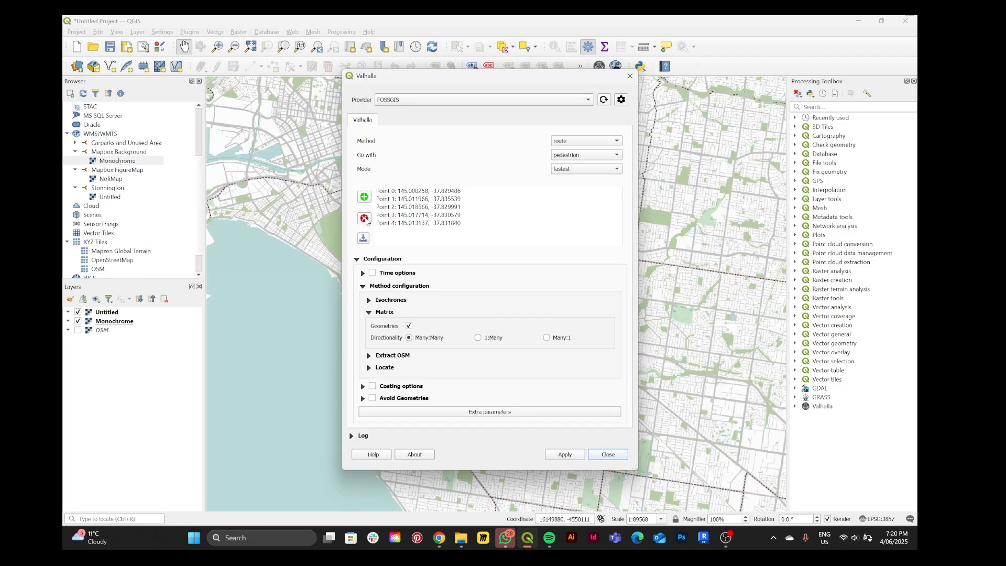
click(363, 216)
Place eight Valhalla points on parks along the river and across the red-outlined Stonnington area
click(363, 198)
click(418, 208)
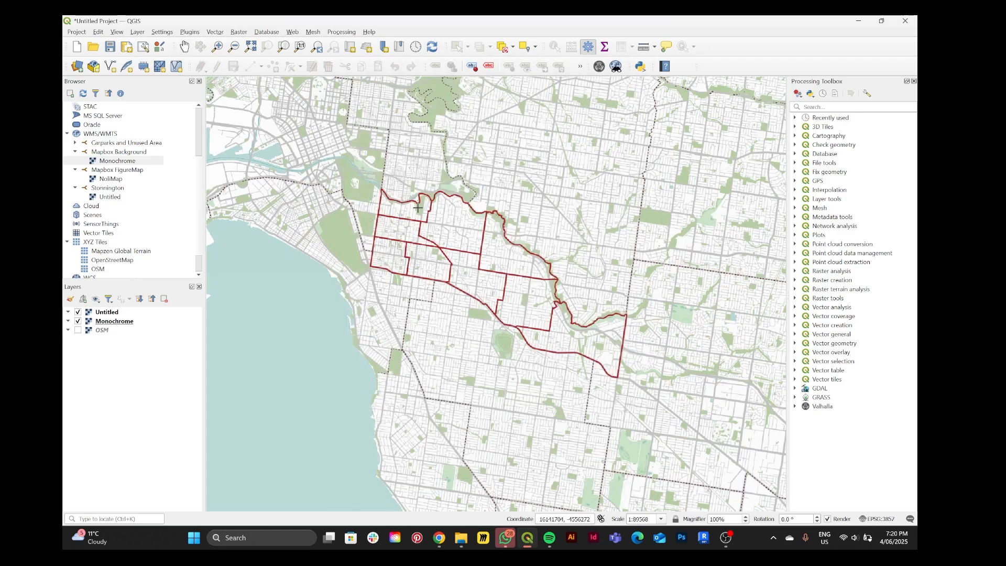
click(472, 211)
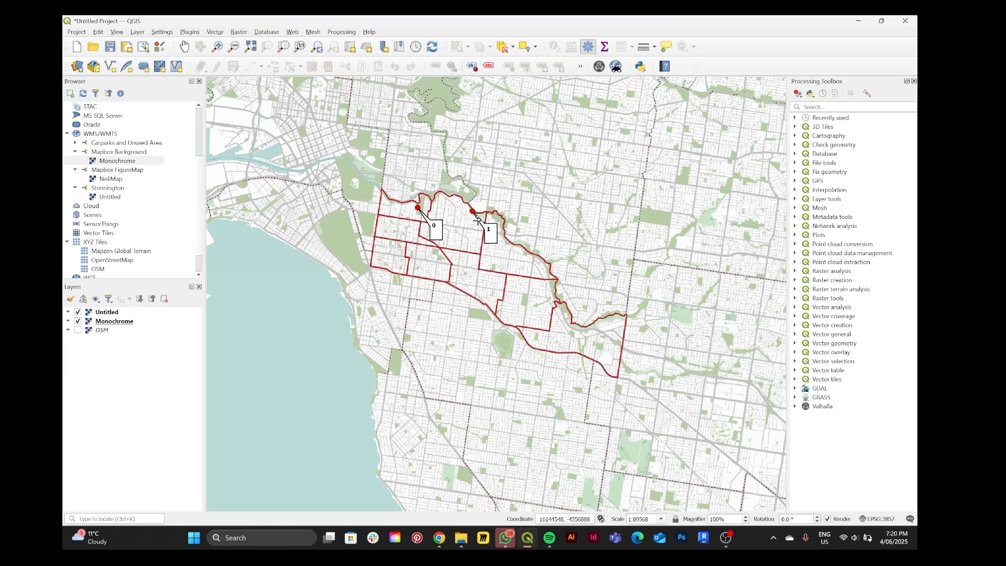
click(499, 222)
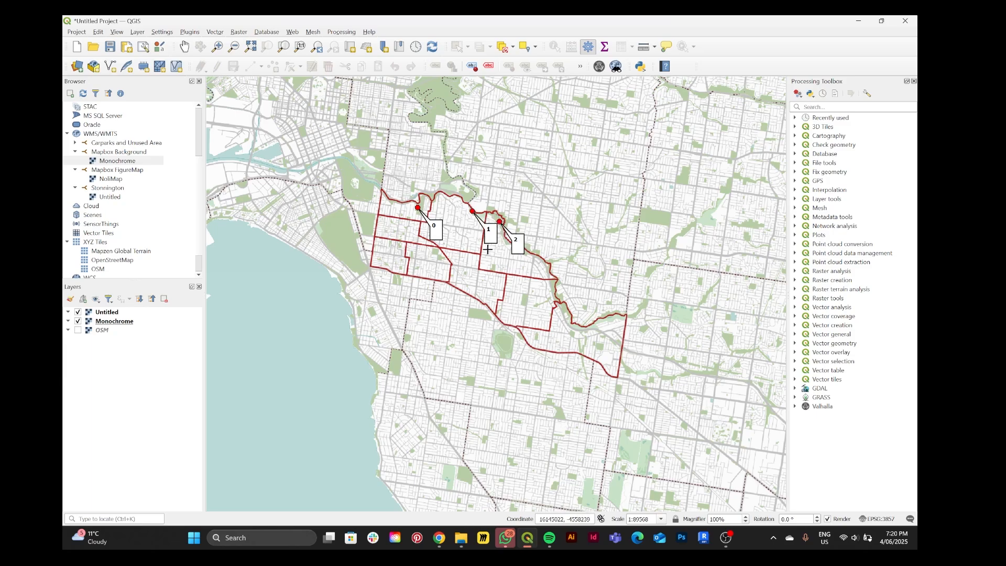
click(434, 251)
click(493, 269)
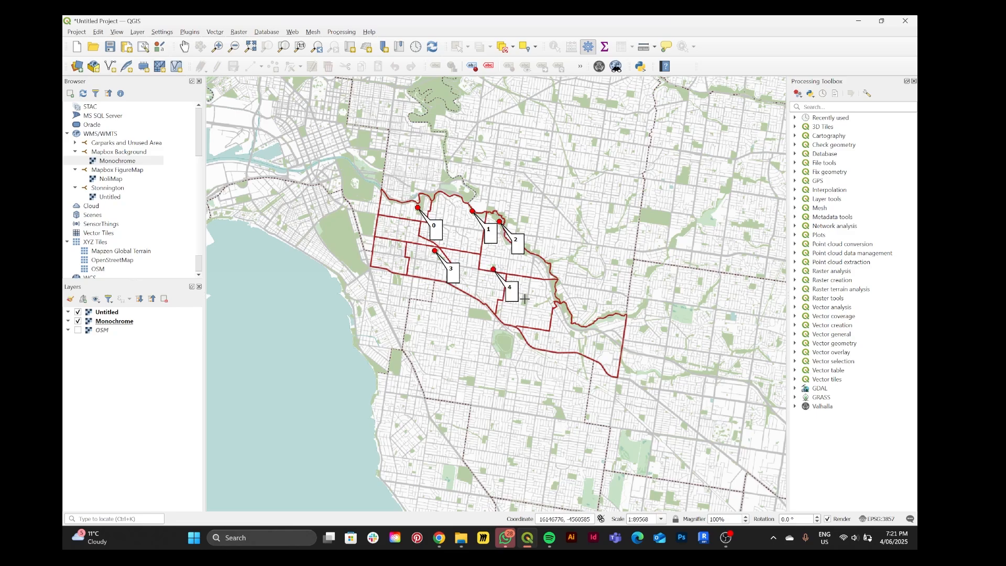
click(526, 300)
click(538, 305)
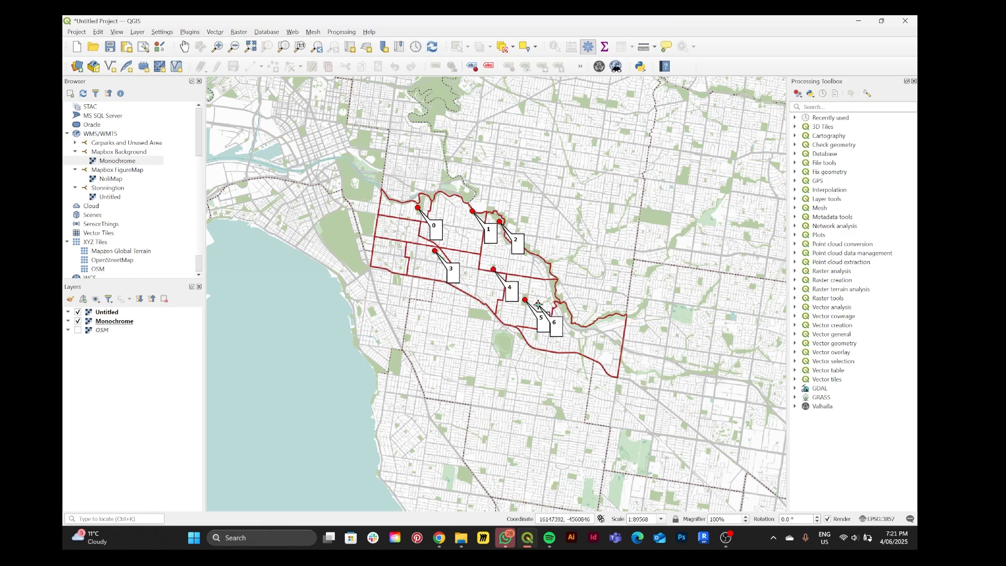
click(552, 288)
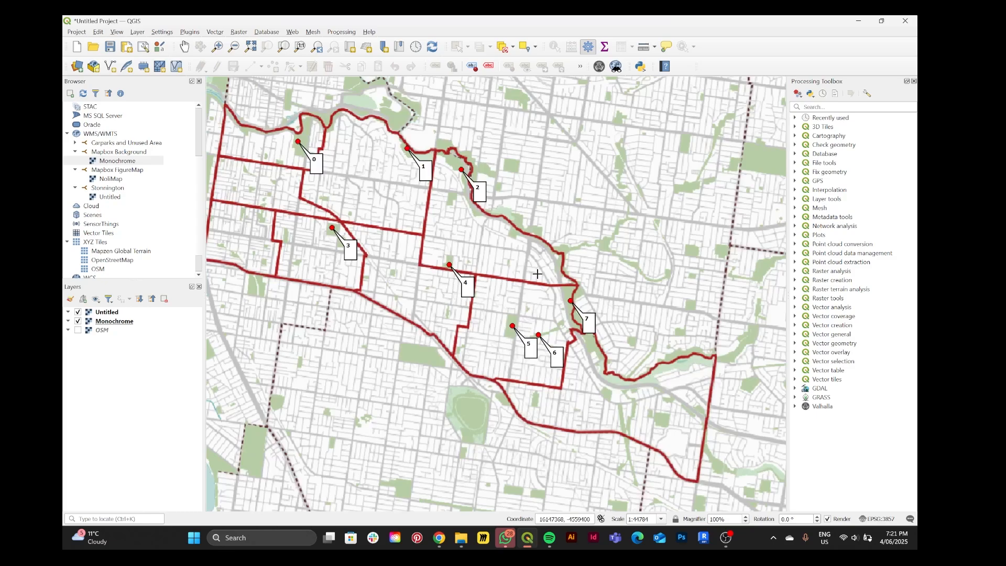
Add five Valhalla points on parks: two near the eastern riverside, one in the south-central district and two in the west
scroll(538, 274, up, 1)
click(512, 235)
click(450, 199)
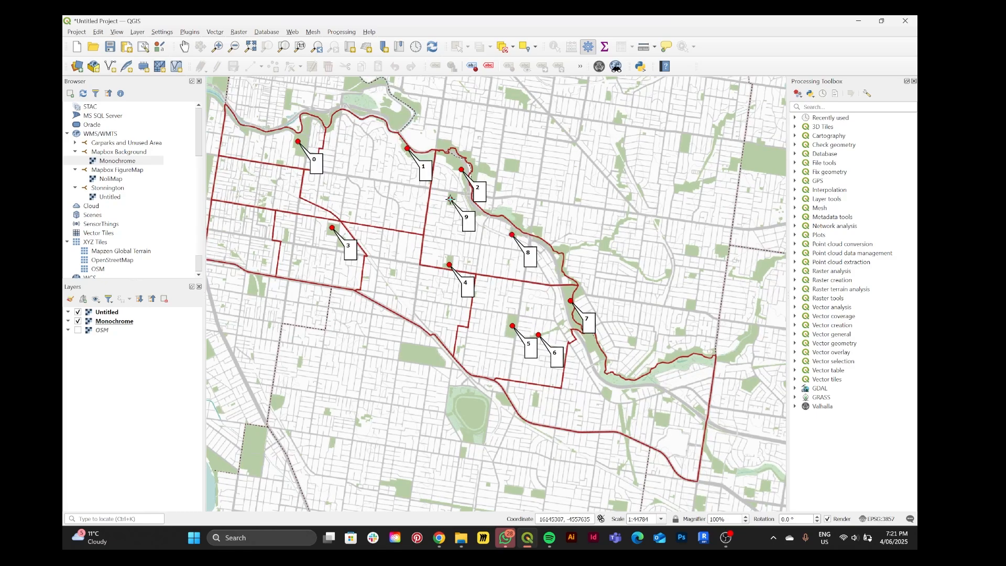
click(392, 273)
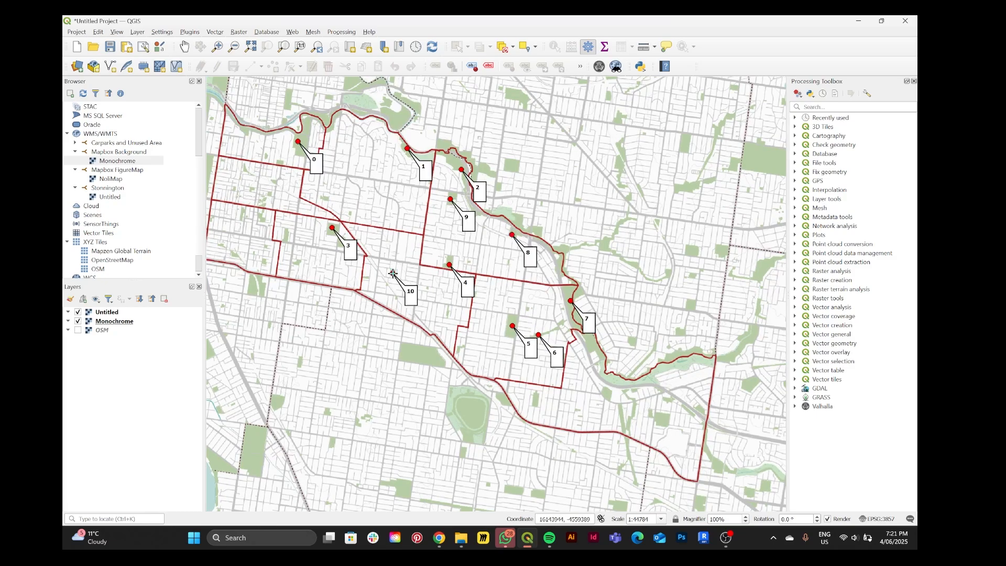
click(261, 218)
click(242, 212)
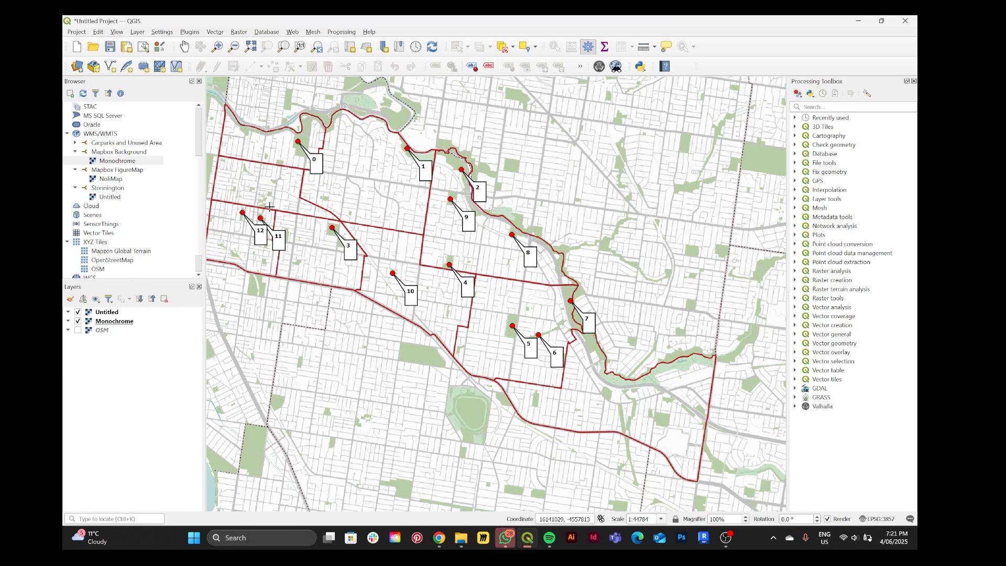
Add three Valhalla points on the green spaces around the large park in the northwest of the outlined area
scroll(281, 188, up, 1)
click(277, 136)
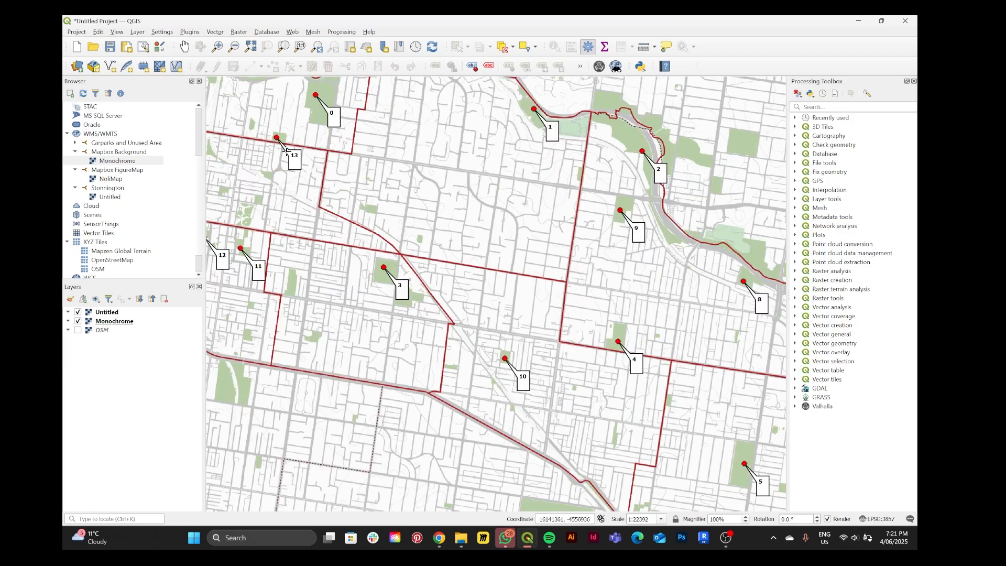
drag(375, 178, 425, 229)
click(291, 168)
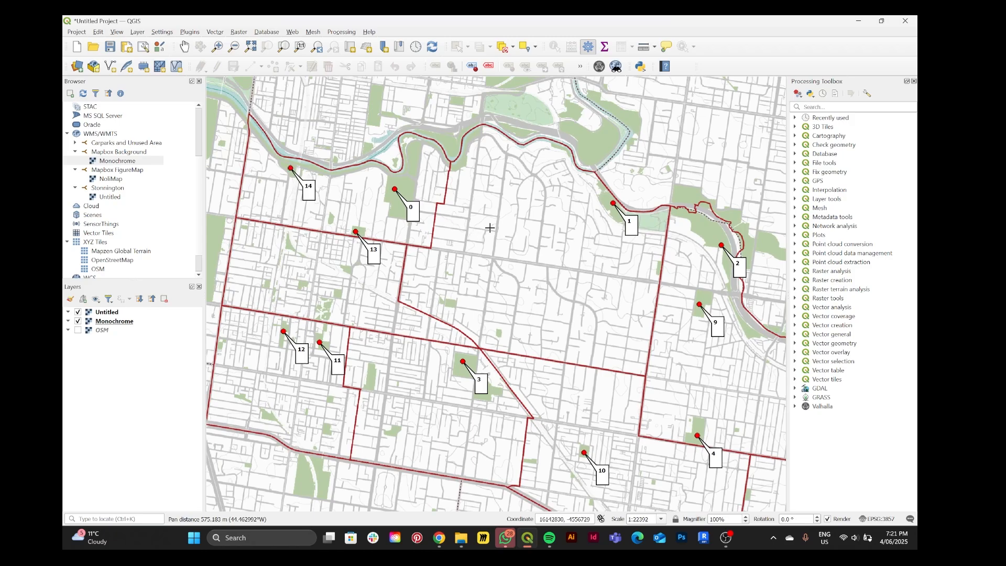
click(463, 159)
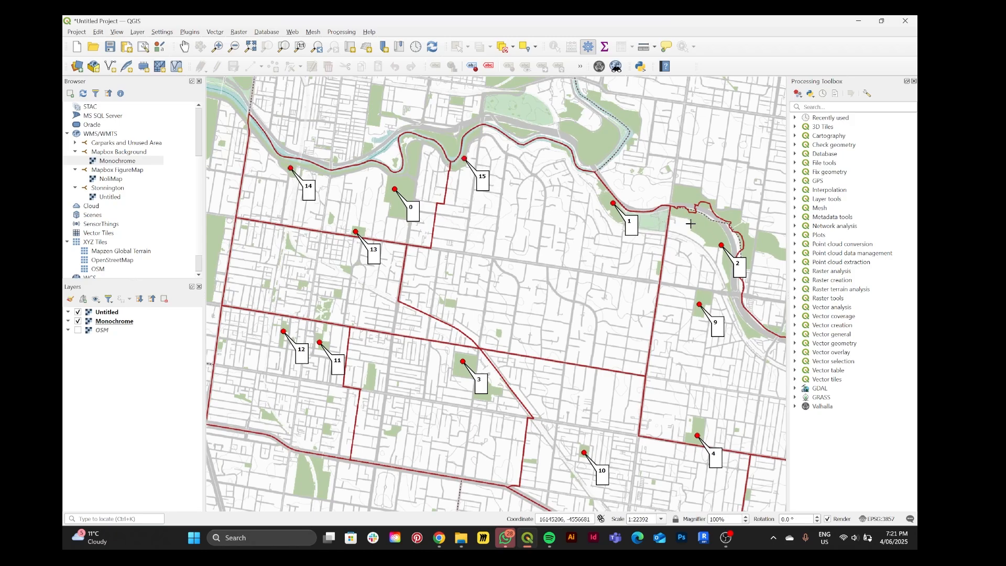
Add three Valhalla points on the small parks in the southwest of the outlined area
drag(495, 325, 550, 248)
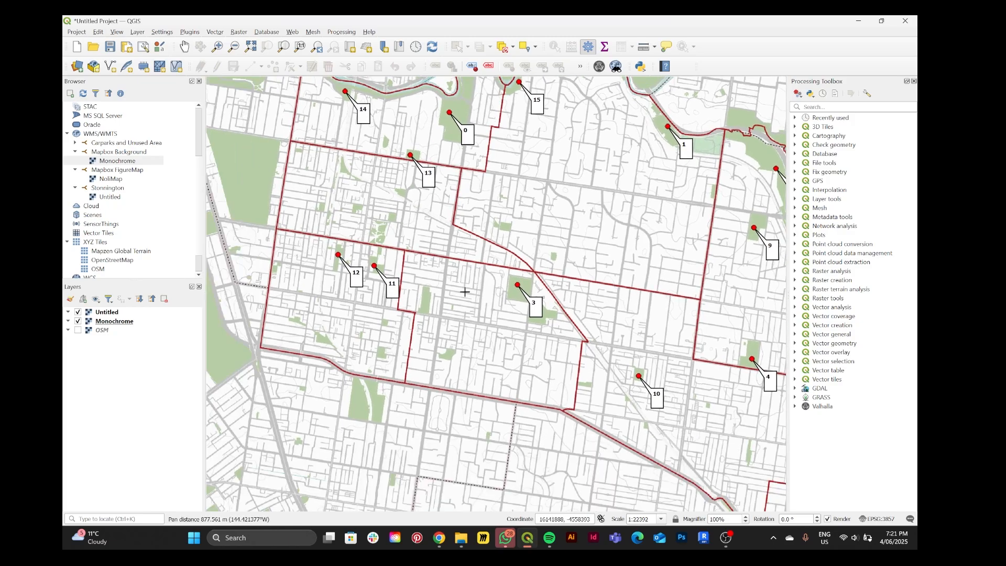
click(423, 295)
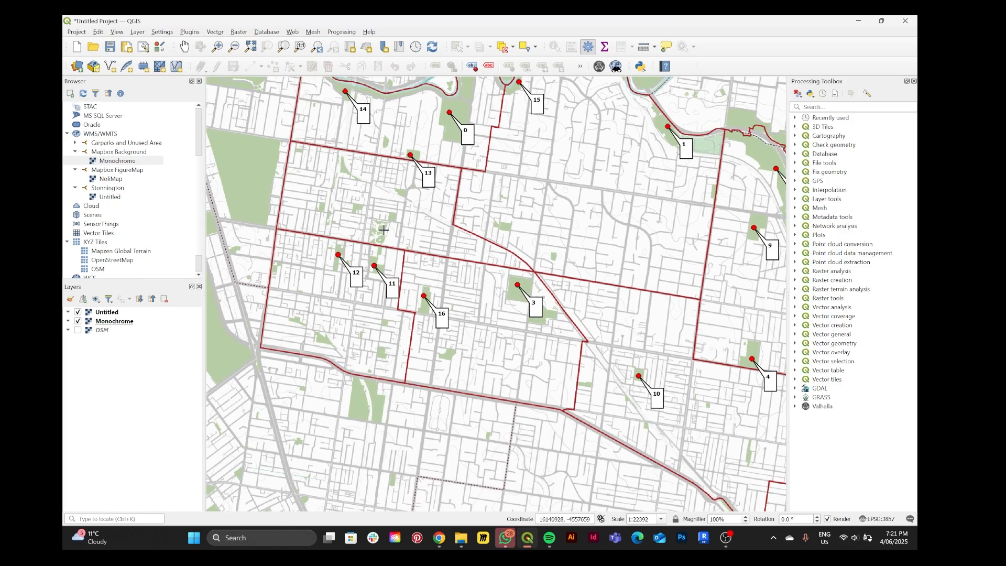
click(321, 337)
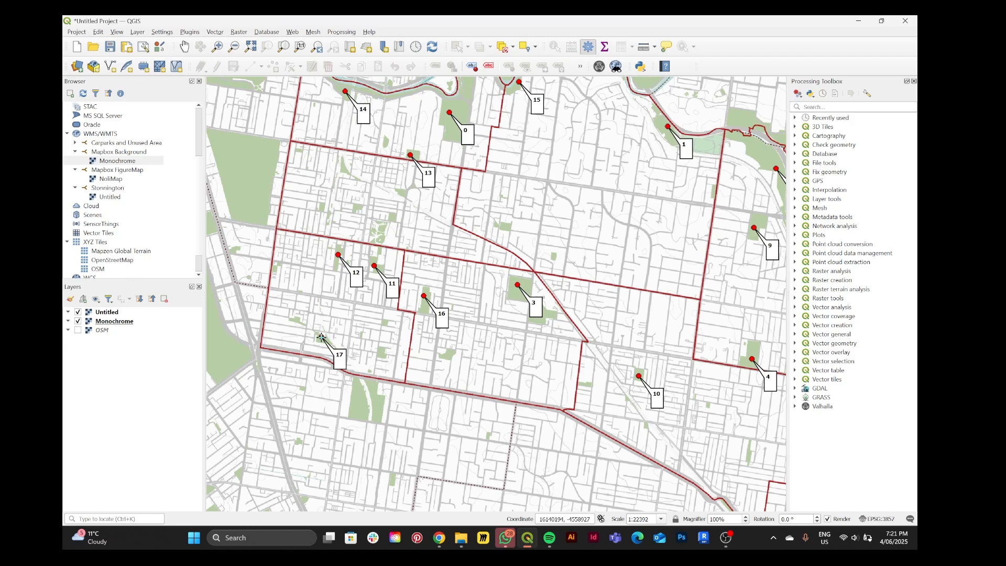
click(446, 353)
Add six Valhalla points on green spaces across the southeast of the outlined area, including two along the river boundary
drag(538, 340, 434, 349)
scroll(495, 282, down, 1)
drag(485, 275, 371, 211)
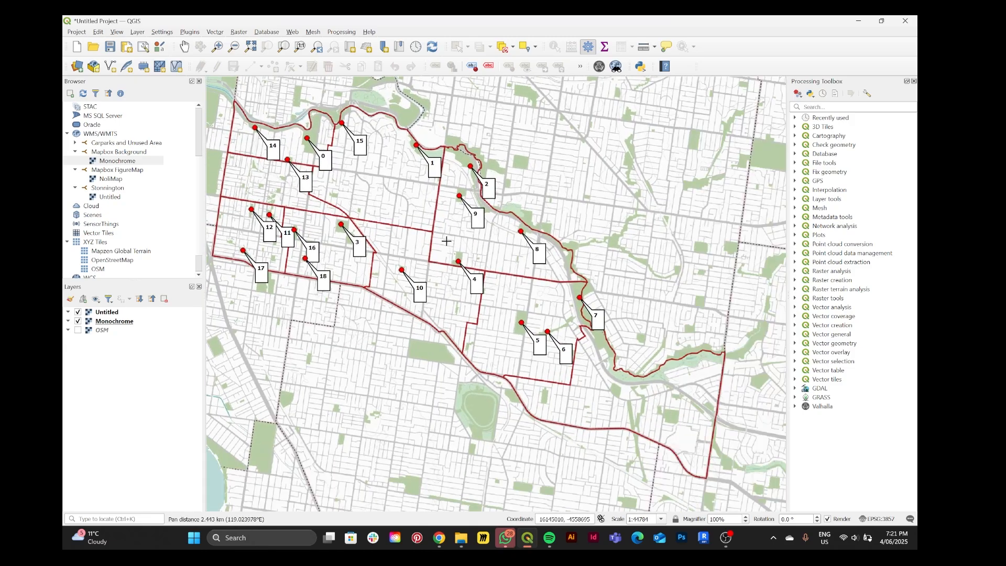
click(617, 390)
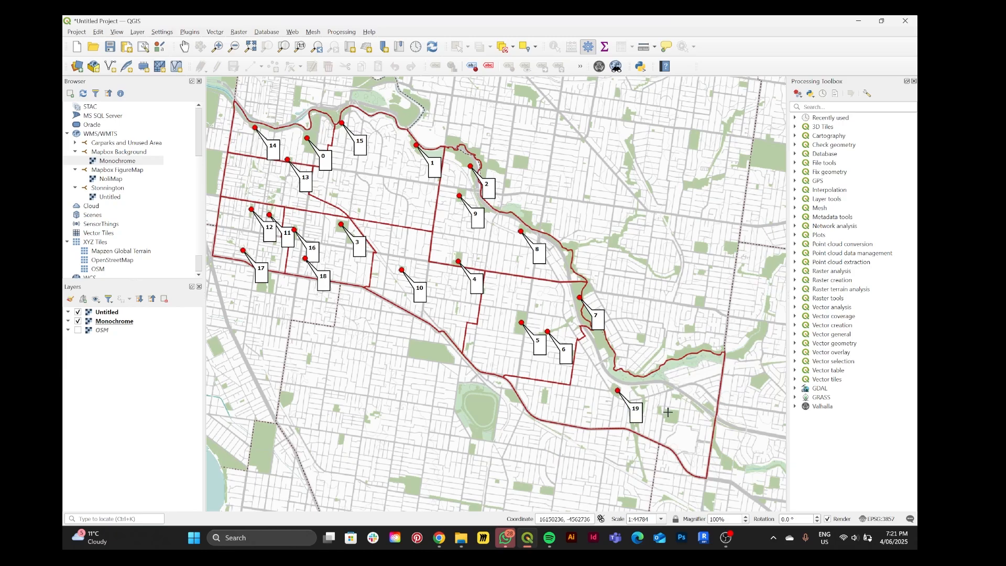
click(671, 413)
click(692, 360)
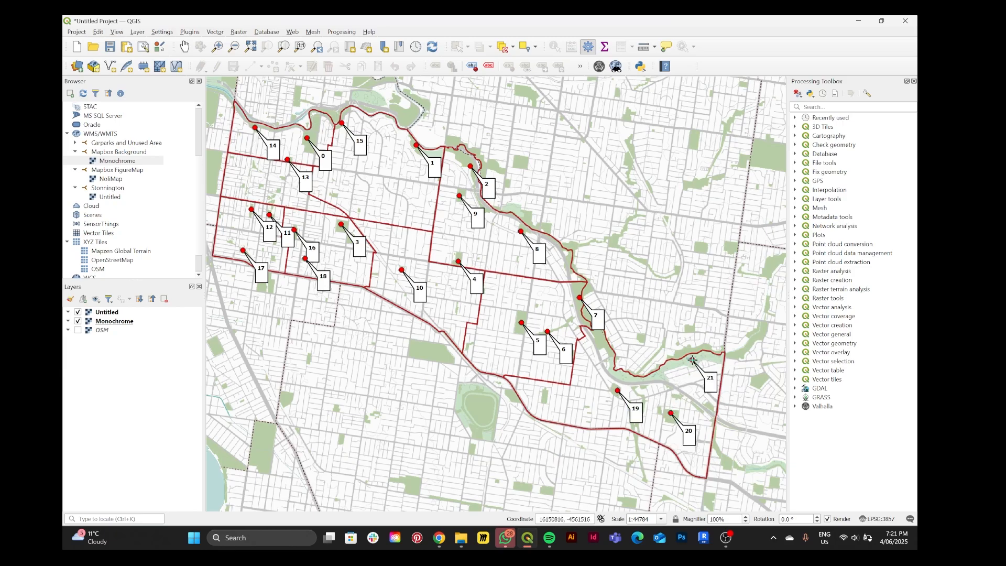
click(653, 375)
click(543, 396)
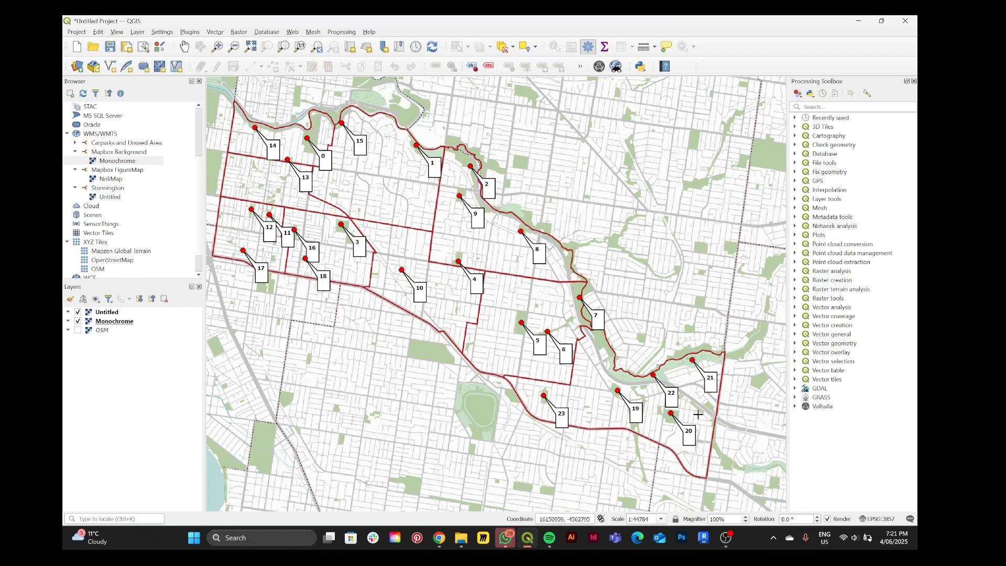
click(706, 408)
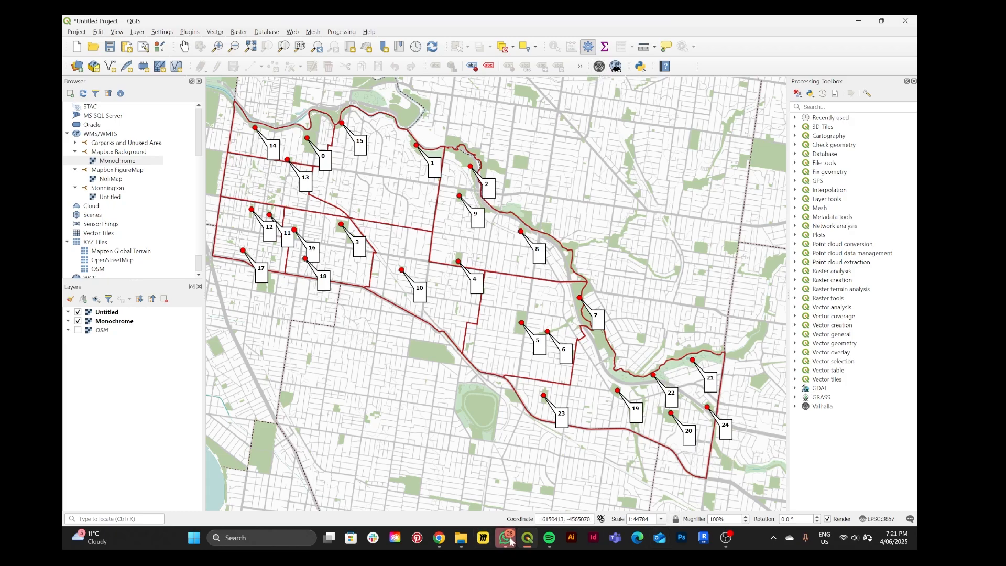
Generate 10-minute pedestrian isochrone polygons from the placed park points with Valhalla
mouse_move(533, 544)
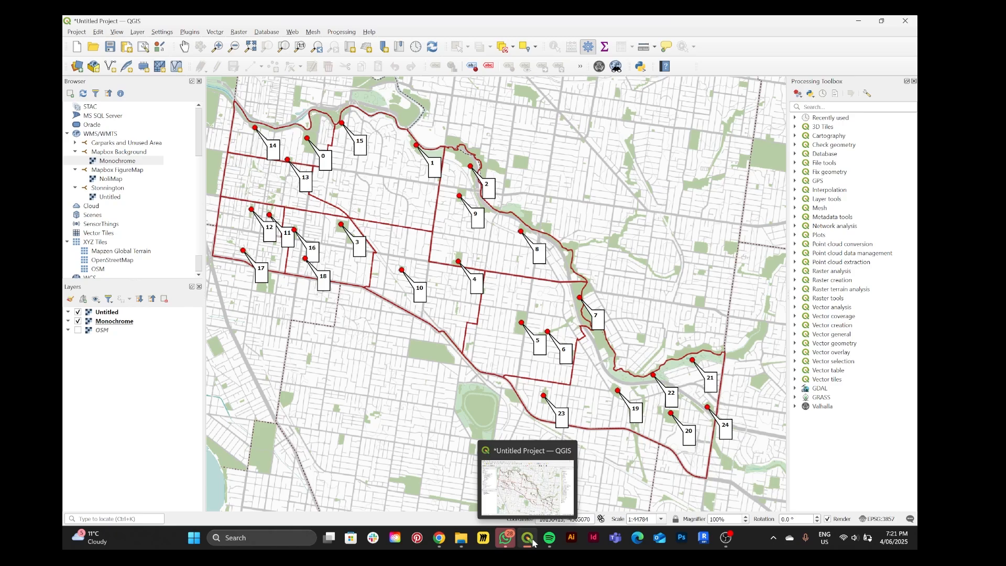
click(599, 66)
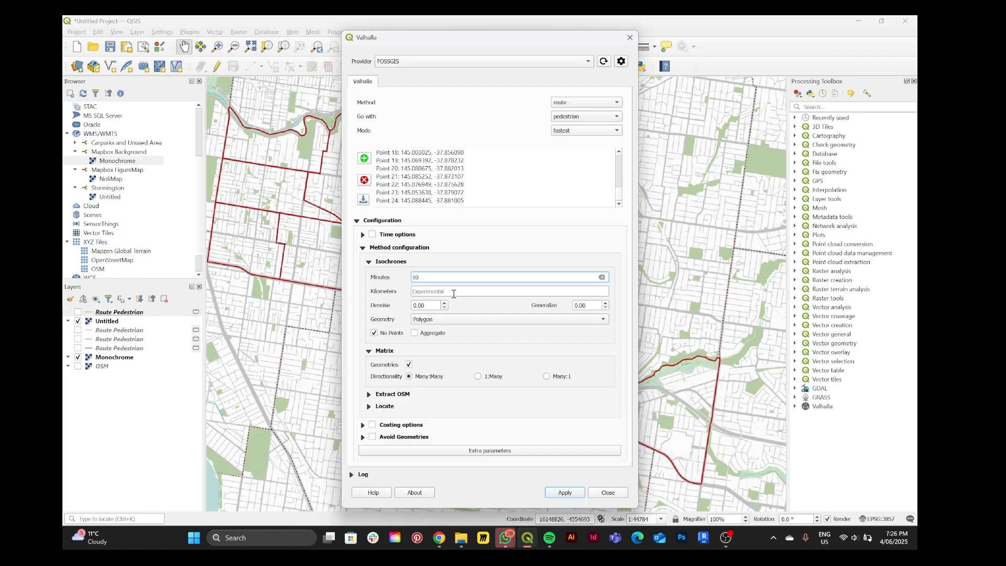
click(594, 104)
click(588, 111)
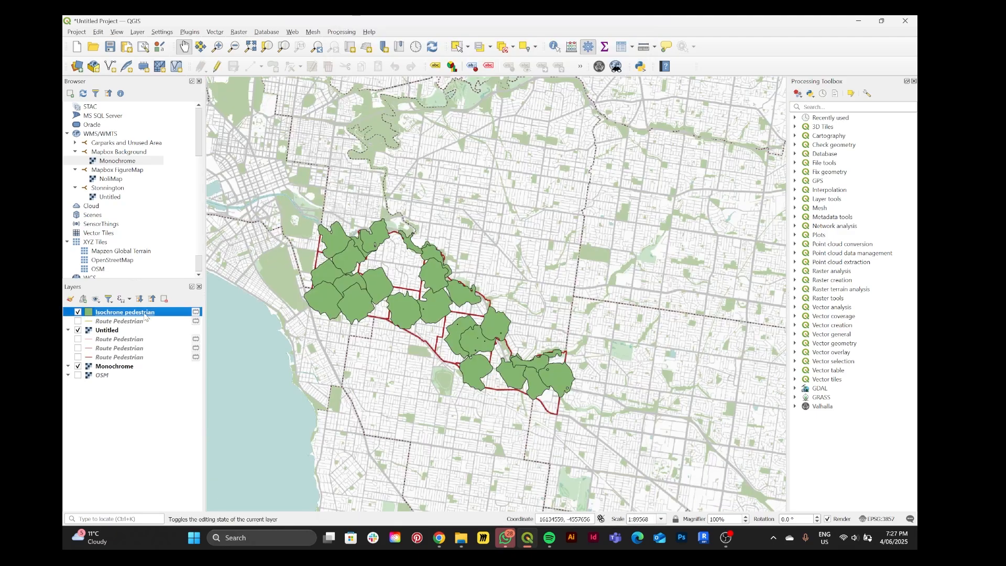
Make the Isochrone pedestrian layer's simple fill semi-transparent by setting its fill colour opacity to about 45%
double_click(146, 313)
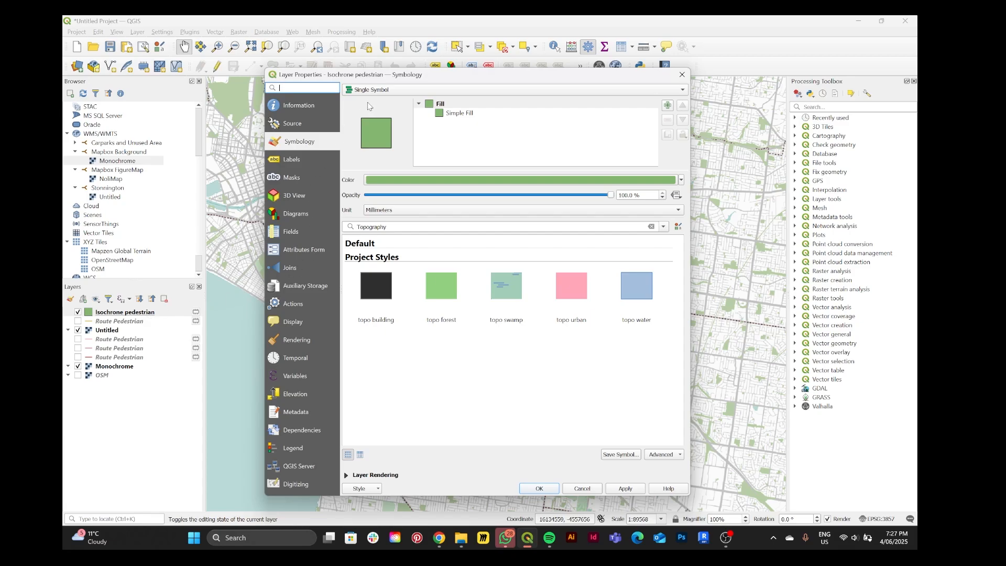
click(461, 113)
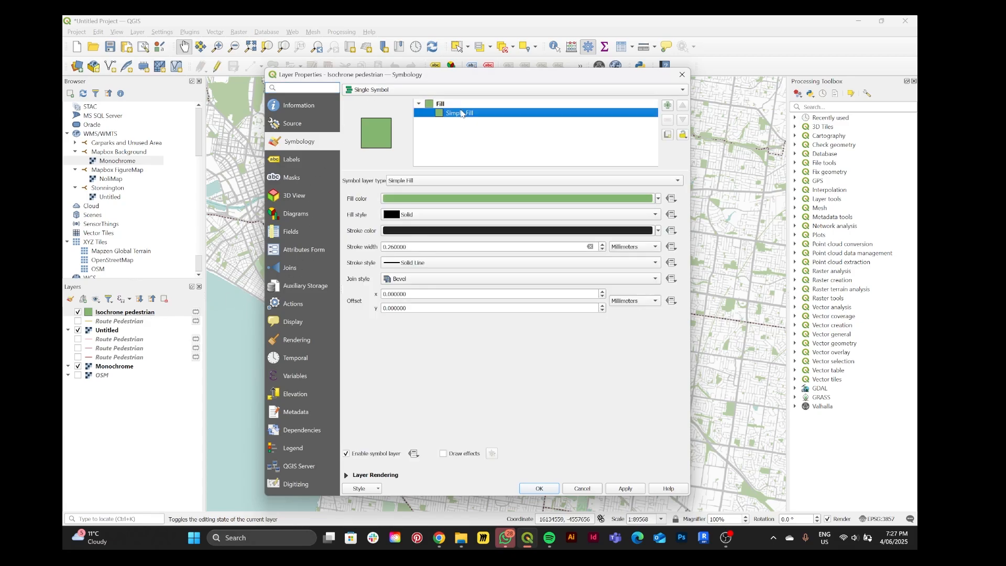
click(659, 199)
click(611, 198)
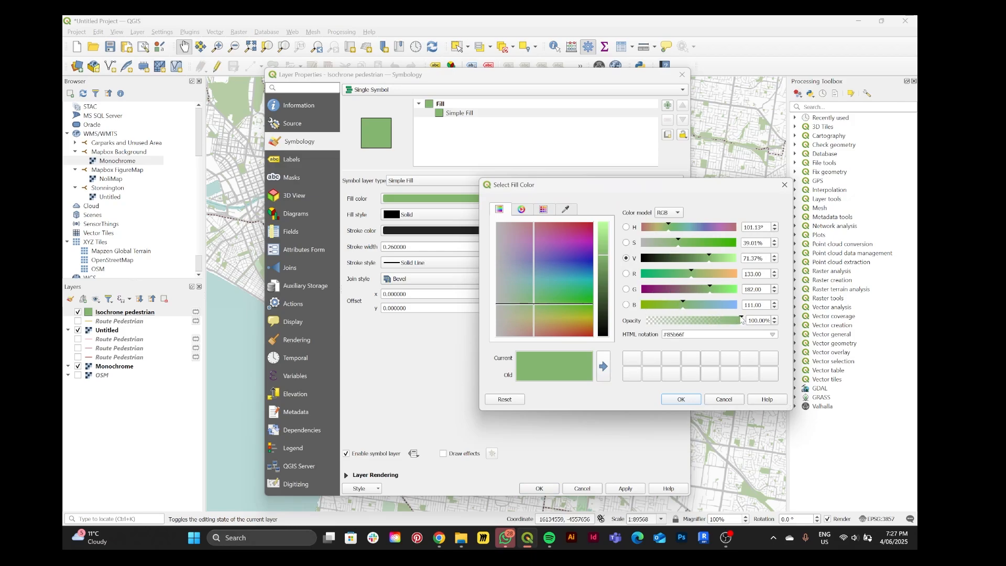
drag(742, 320, 691, 325)
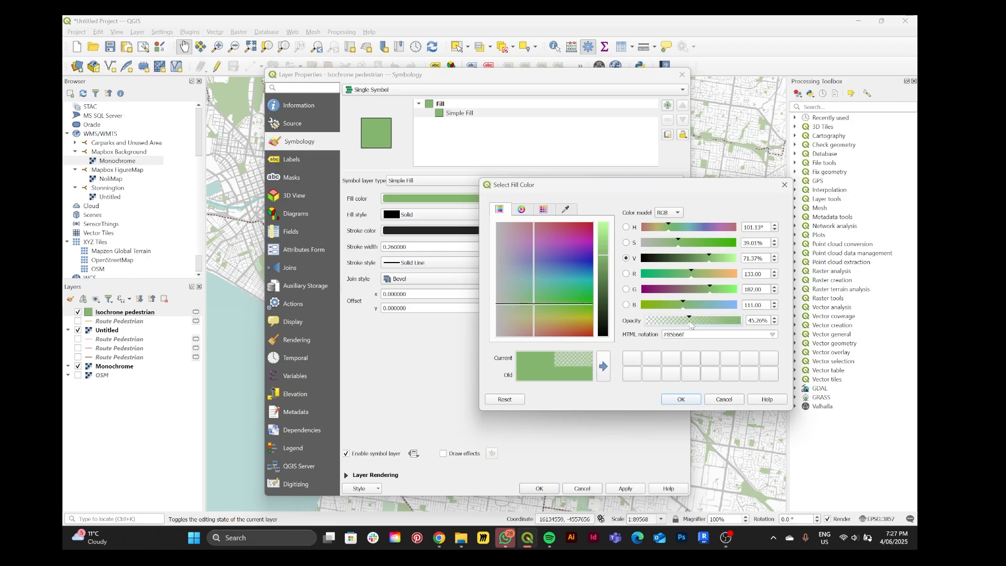
click(681, 399)
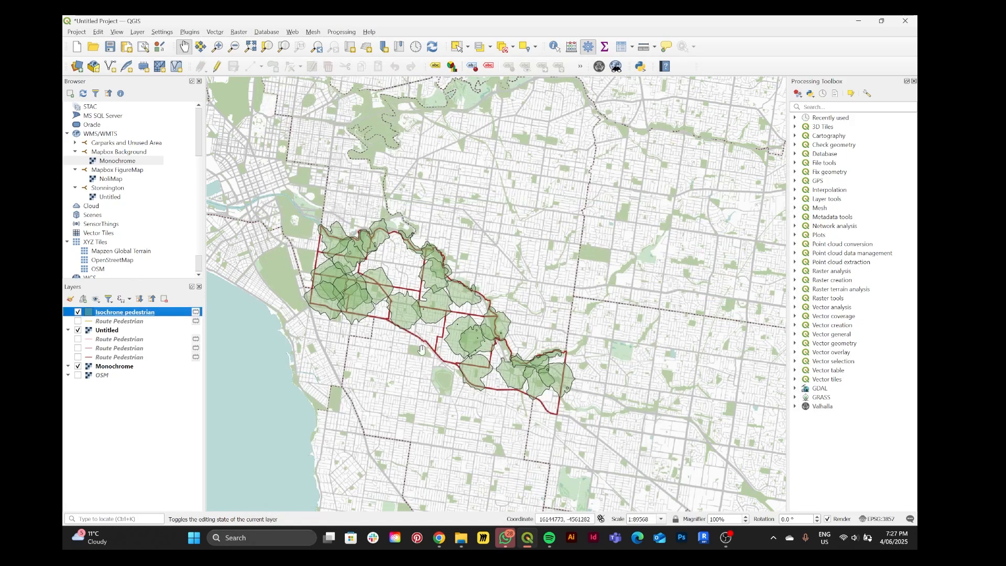
Frame the Stonnington isochrones on the map and create a print layout titled "Stonnington Park 10 mins distance"
scroll(401, 316, up, 1)
drag(380, 357, 434, 359)
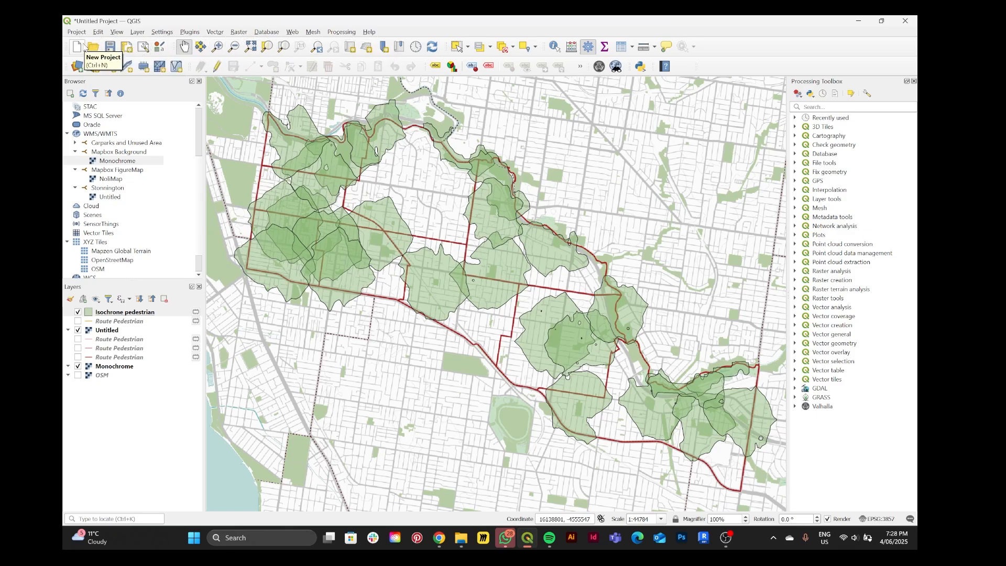
click(125, 48)
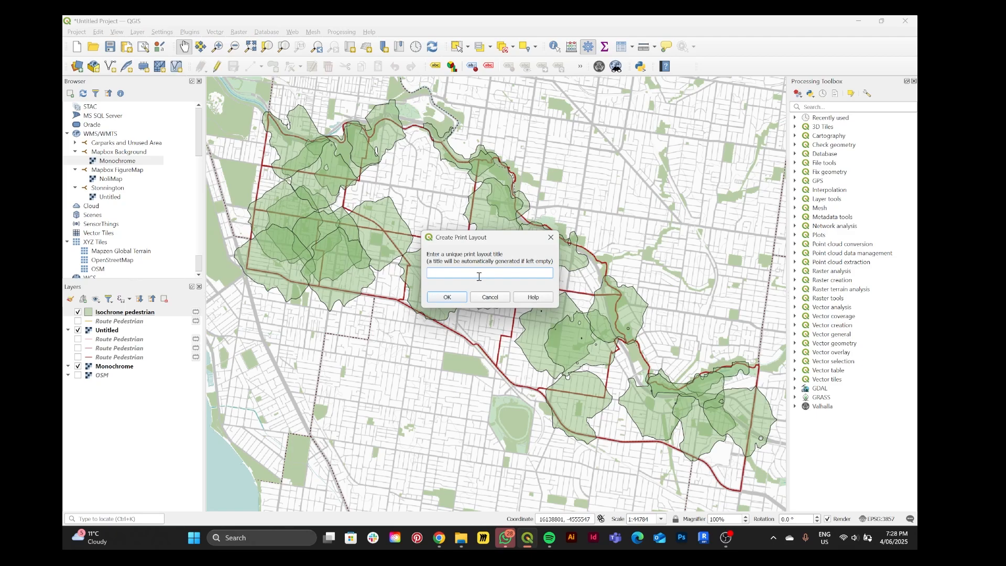
text(s 1)
key(BackSpace)
key(BackSpace)
text(Stonnington)
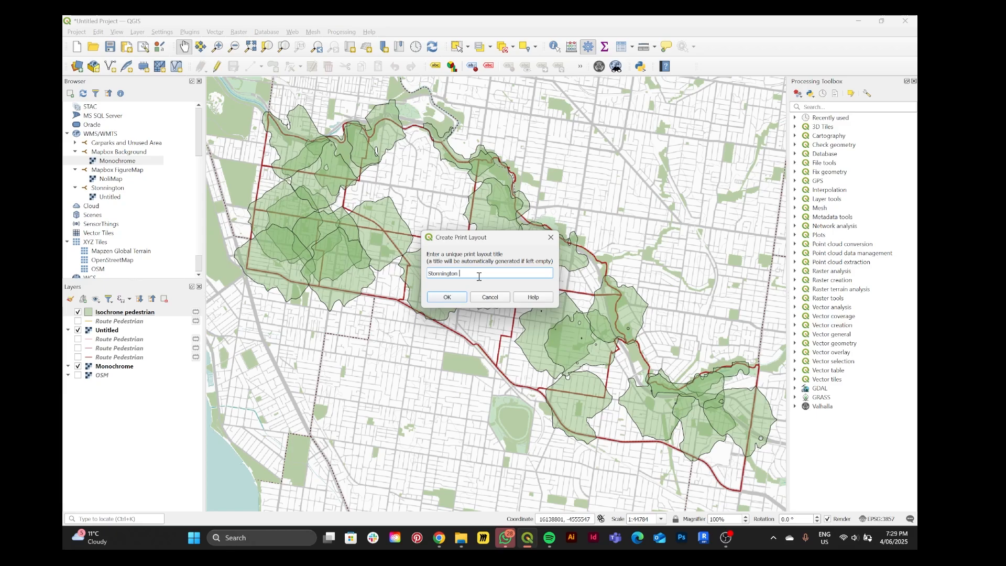
text(Park)
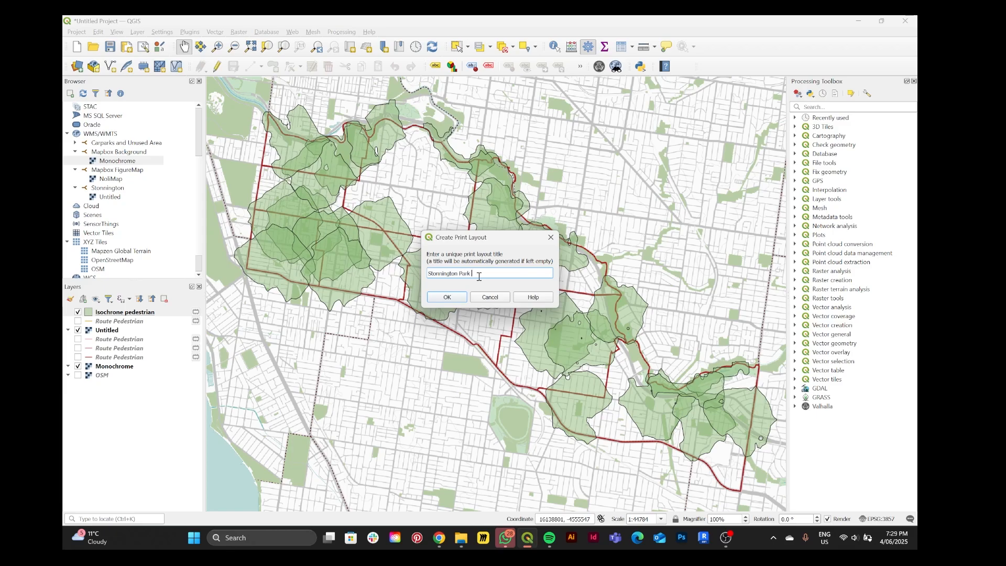
text( 10 mins distance)
key(Return)
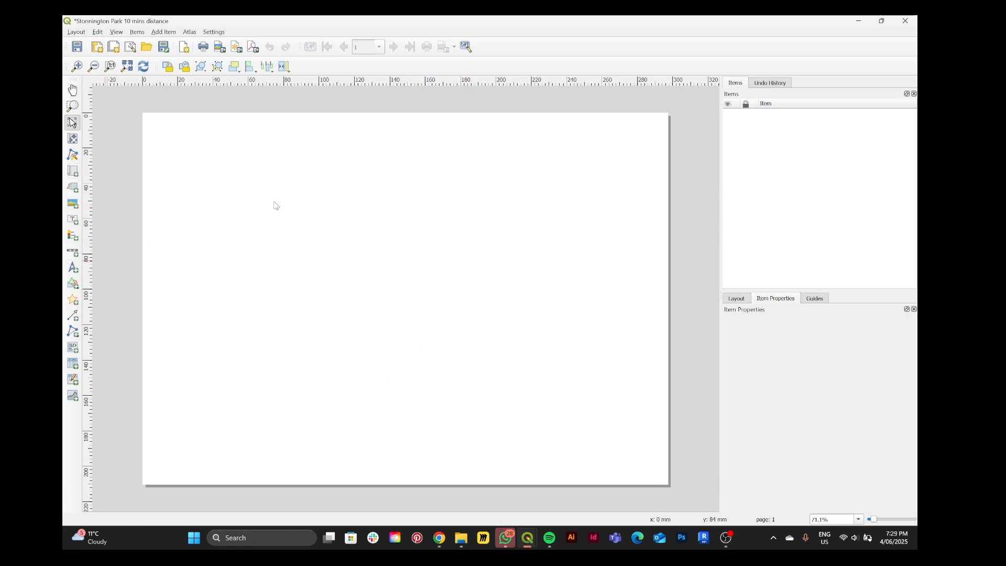
Add a page-sized map to the print layout and align it so it fills the whole page
click(74, 174)
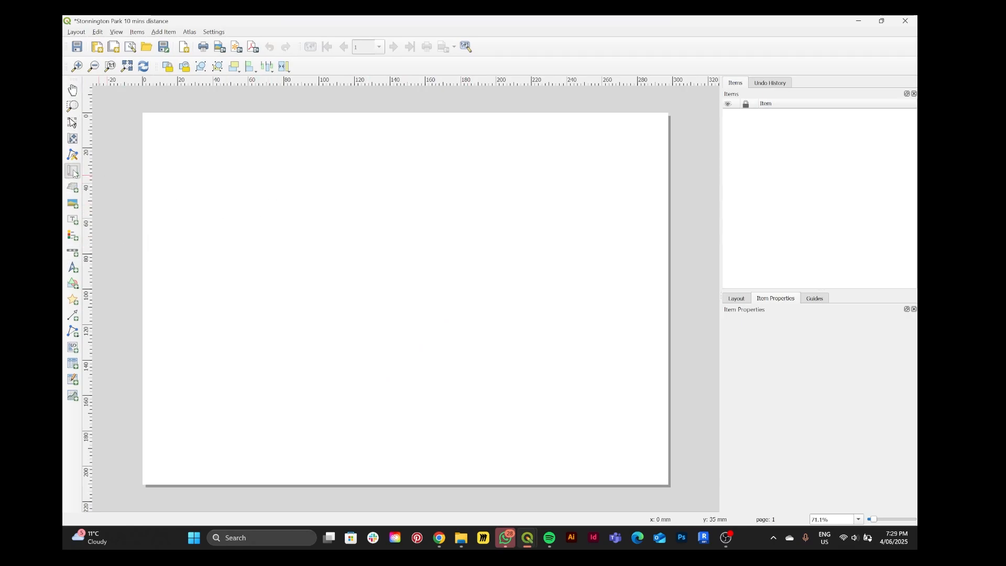
click(249, 205)
click(511, 333)
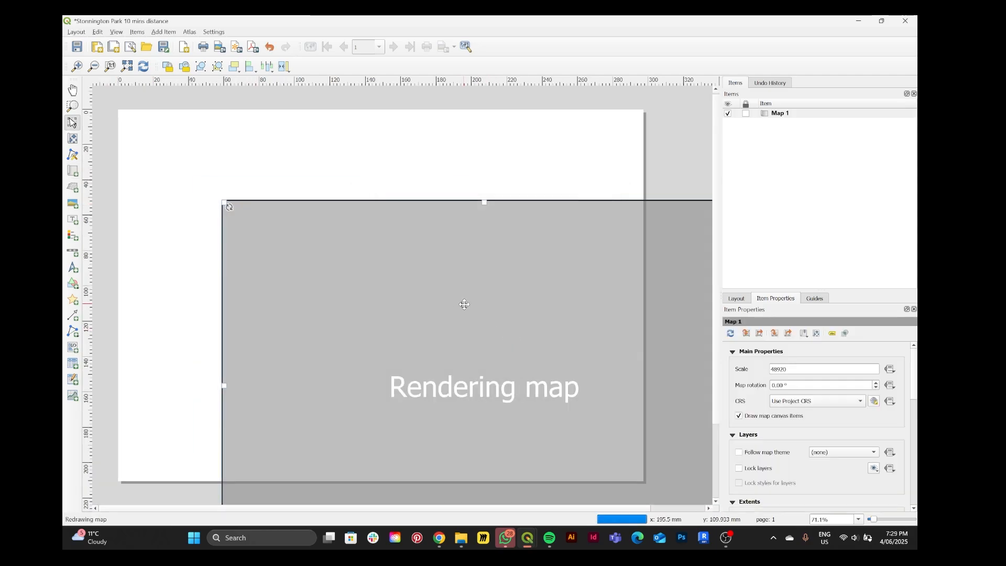
drag(464, 304, 362, 215)
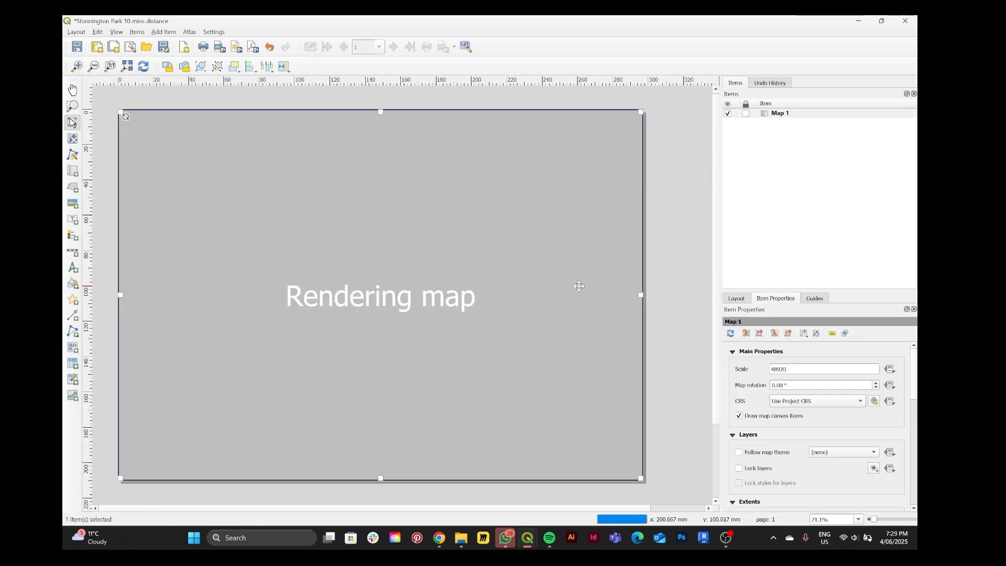
click(654, 368)
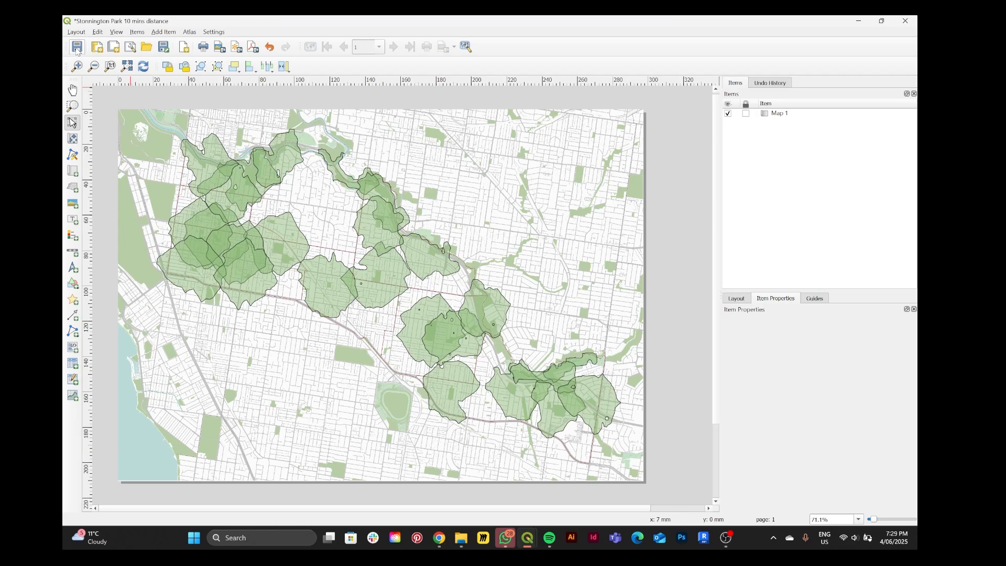
click(258, 52)
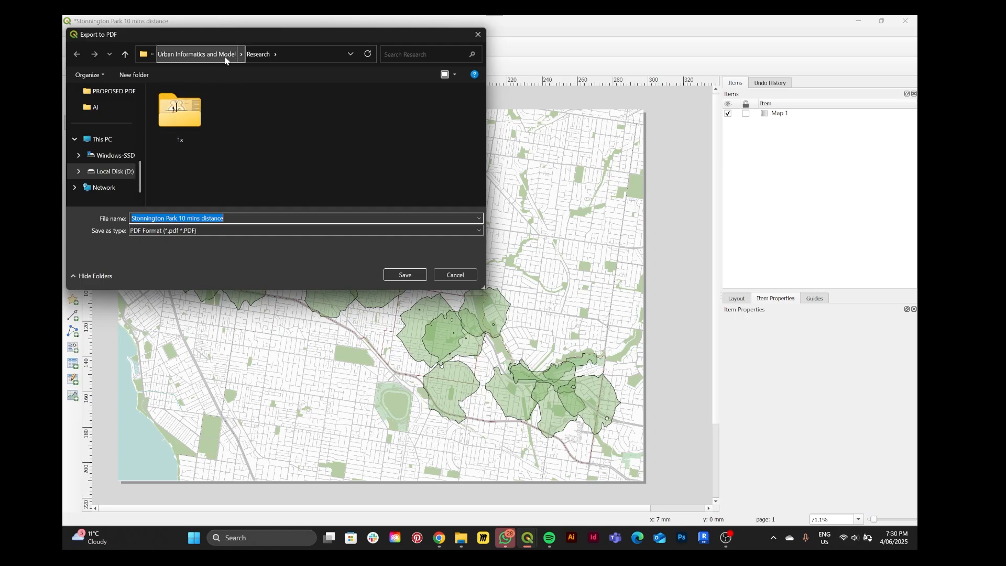
click(405, 274)
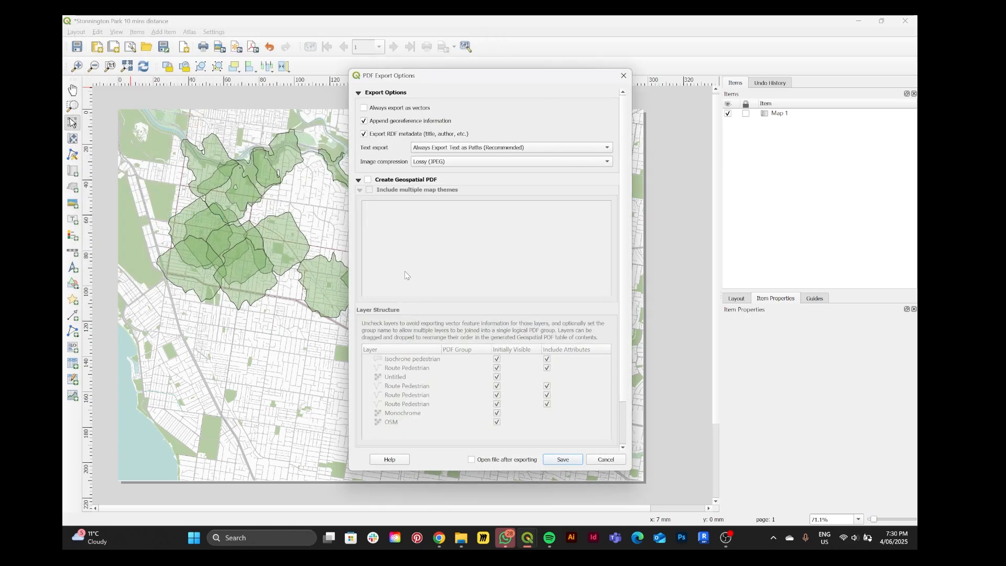
click(614, 461)
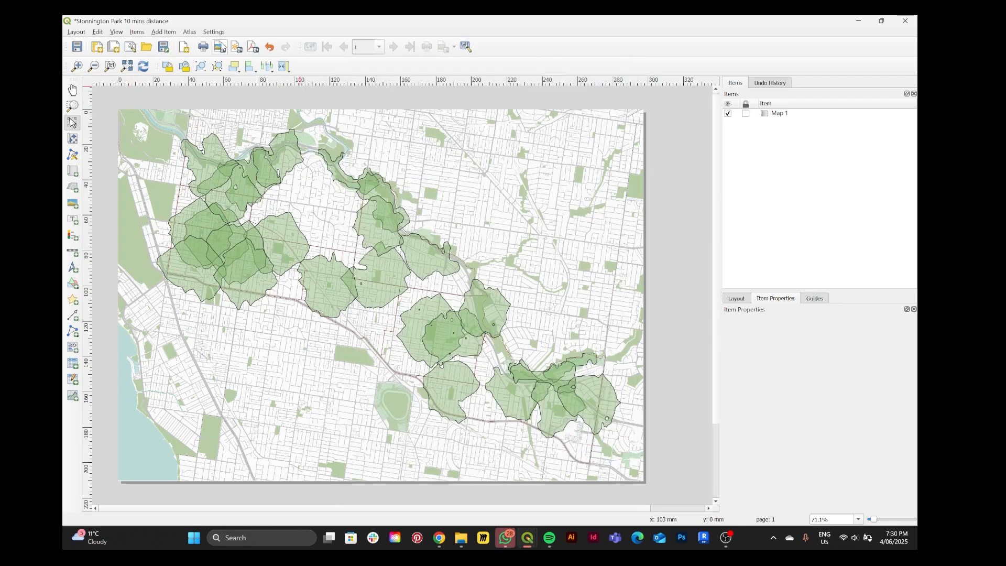
Export the layout as a 300 dpi PNG image named "Stonnington Park 10 mins distance" in the Research folder
click(220, 47)
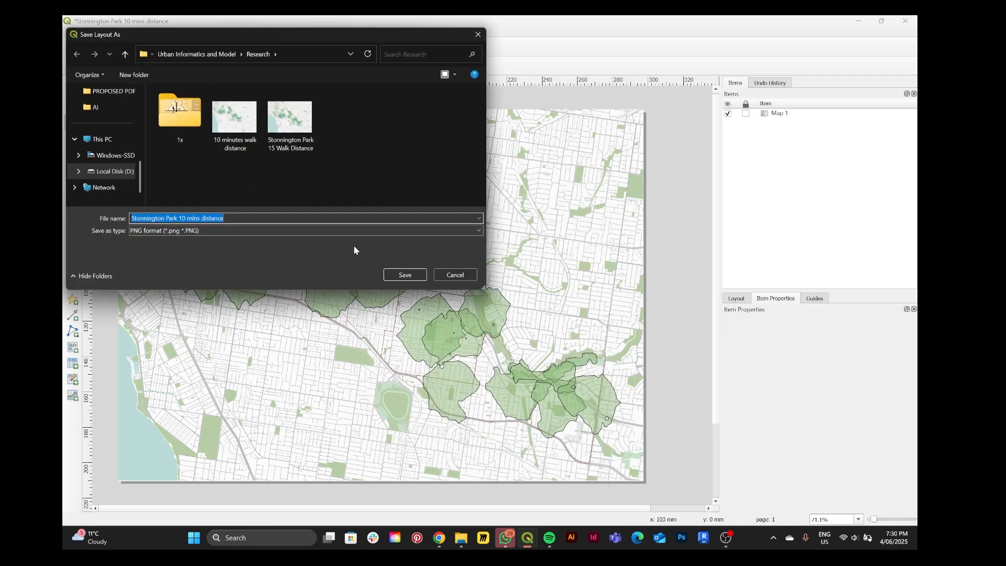
click(398, 276)
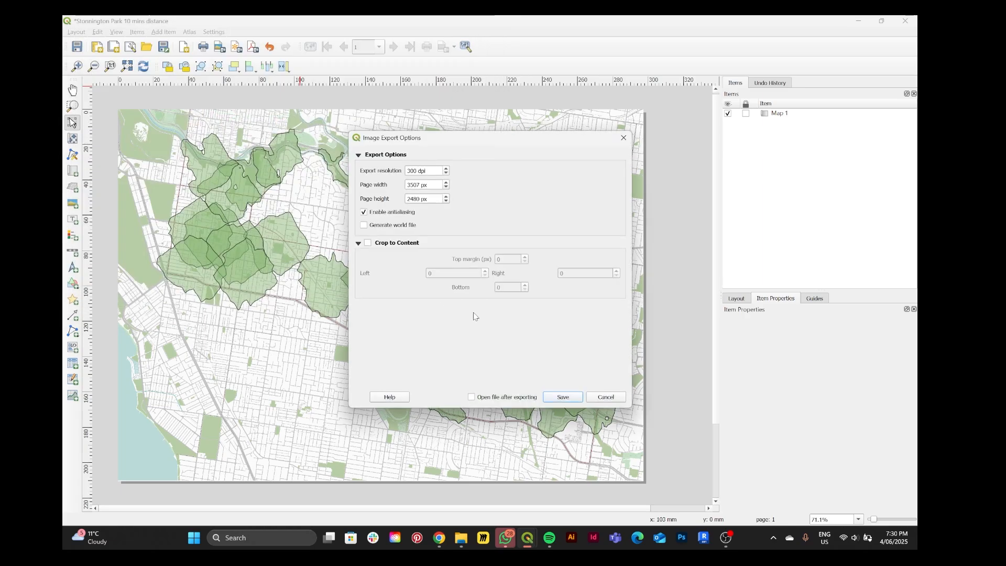
click(563, 397)
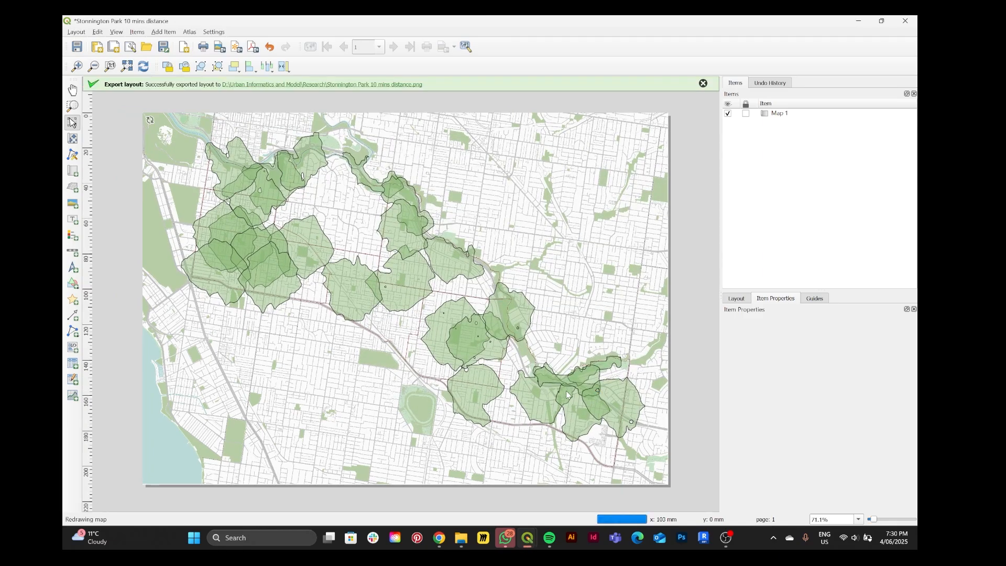